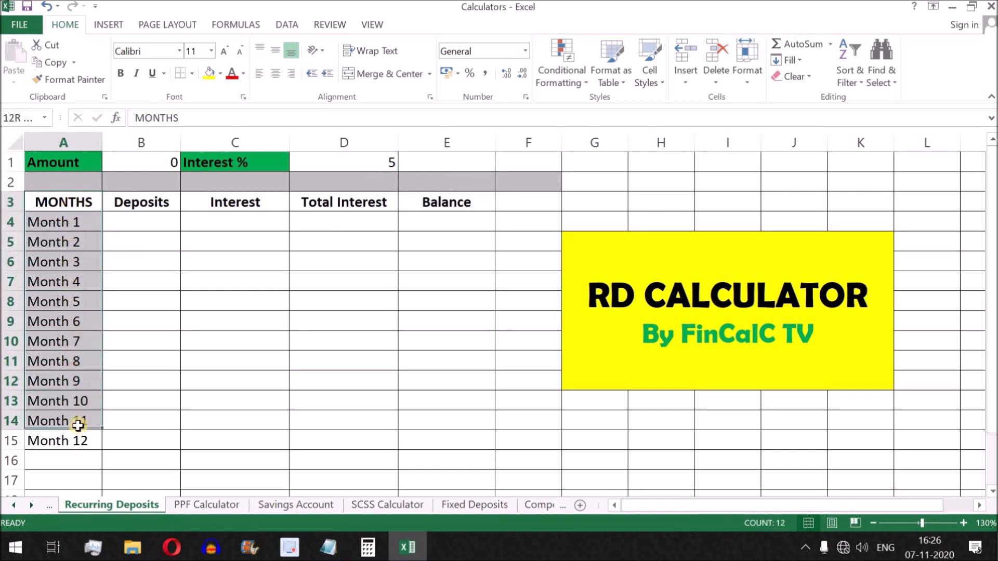
{"action": "left_click", "coordinate": [73, 221]}
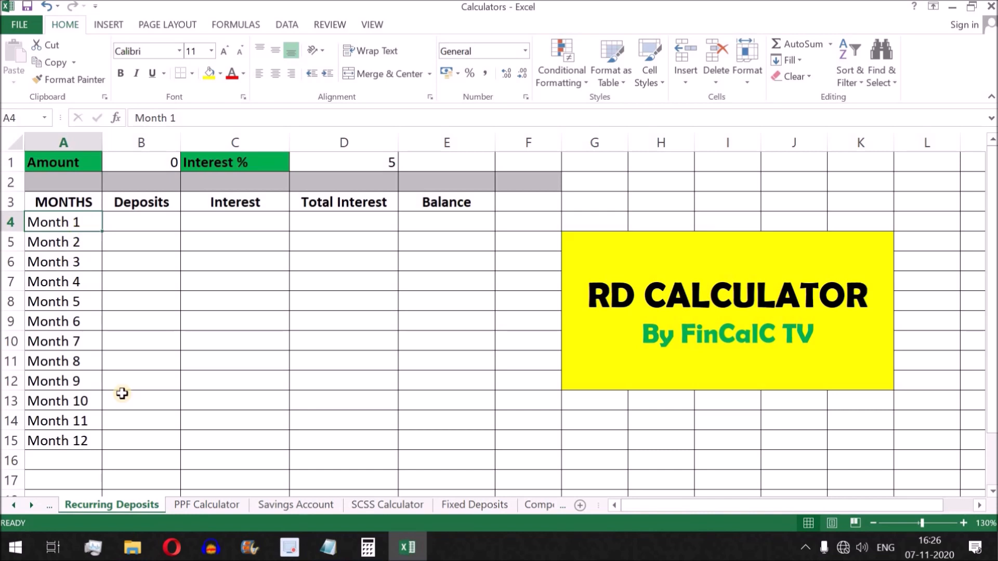
{"action": "left_click_drag", "start_coordinate": [78, 220], "coordinate": [85, 439]}
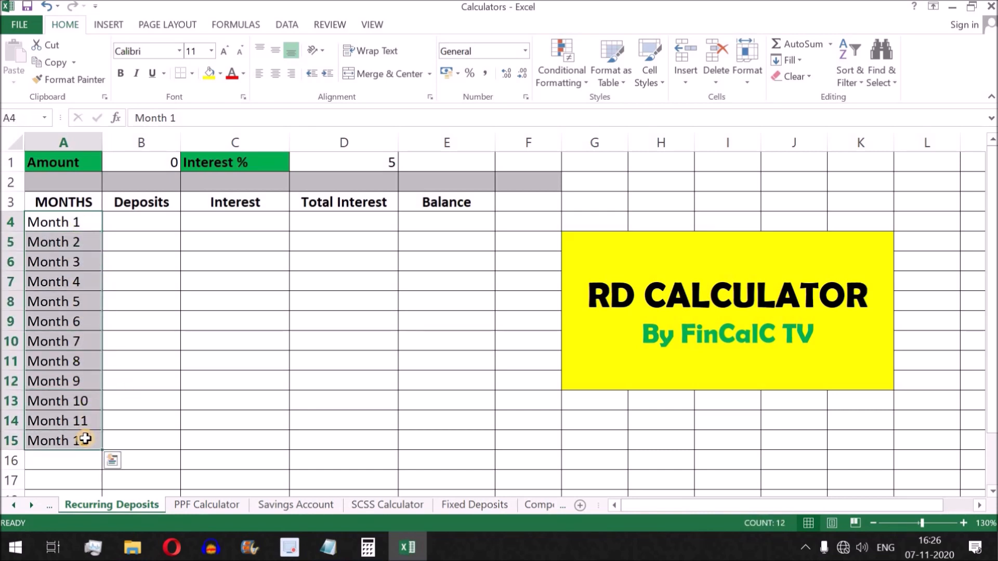
{"action": "left_click_drag", "start_coordinate": [143, 227], "coordinate": [149, 441]}
{"action": "left_click_drag", "start_coordinate": [234, 222], "coordinate": [227, 398]}
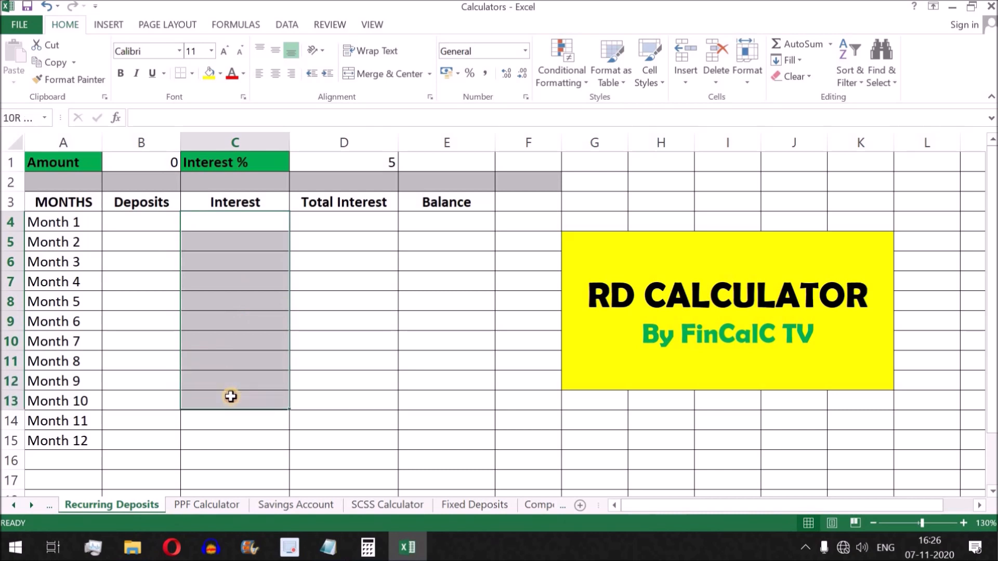
Fill the Month 3, Month 6, Month 9 and Month 12 cells with the recently used bright green
{"action": "mouse_move", "coordinate": [57, 263]}
{"action": "left_mouse_down"}
{"action": "mouse_move", "coordinate": [251, 258]}
{"action": "mouse_move", "coordinate": [62, 260]}
{"action": "left_mouse_up"}
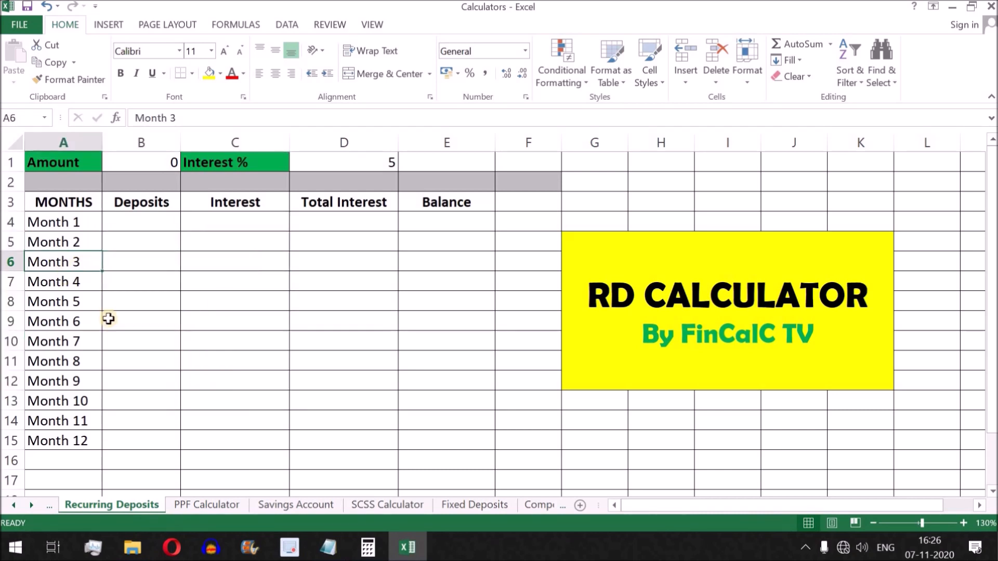
{"action": "left_click", "coordinate": [77, 322], "text": "ctrl"}
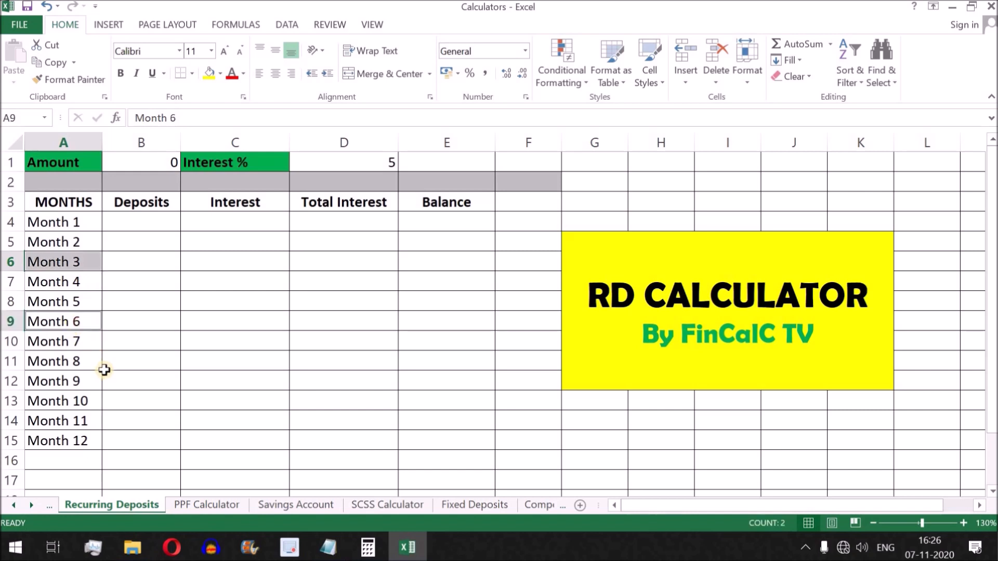
{"action": "left_click", "coordinate": [72, 381], "text": "ctrl"}
{"action": "left_click", "coordinate": [89, 440], "text": "ctrl"}
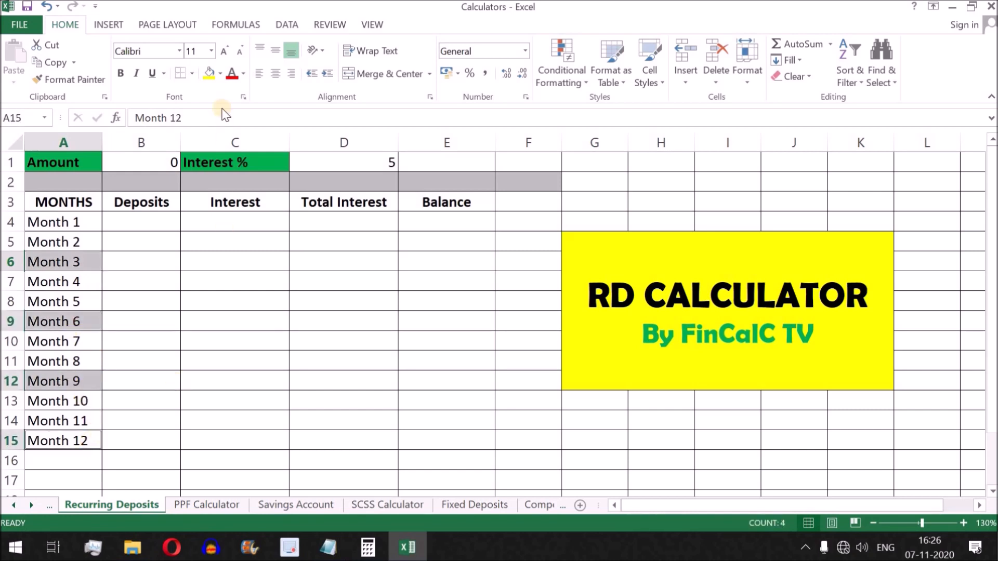
{"action": "left_click", "coordinate": [220, 73]}
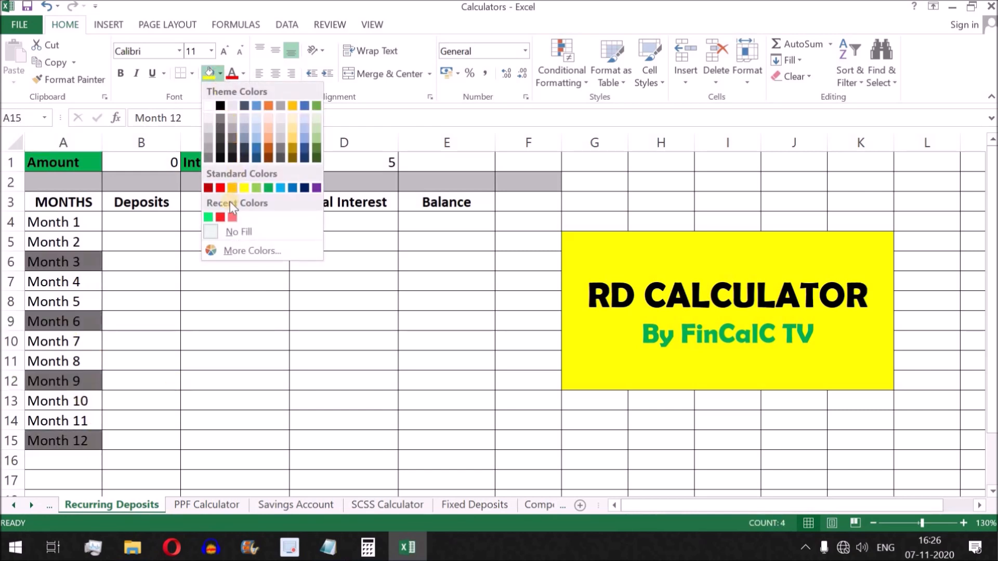
{"action": "left_click", "coordinate": [208, 216]}
{"action": "left_click", "coordinate": [72, 262]}
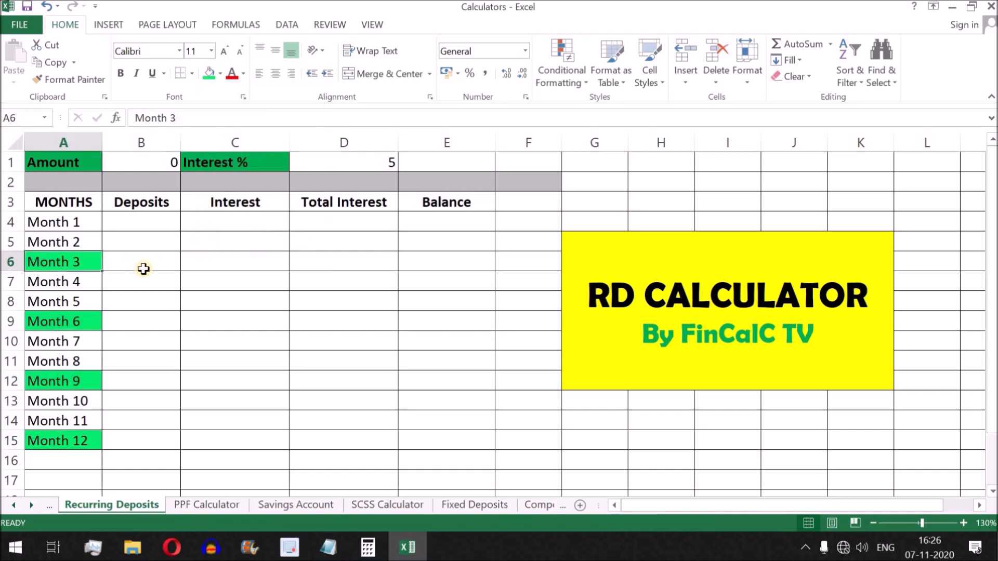
{"action": "left_click", "coordinate": [206, 265]}
{"action": "left_click_drag", "start_coordinate": [344, 220], "coordinate": [345, 441]}
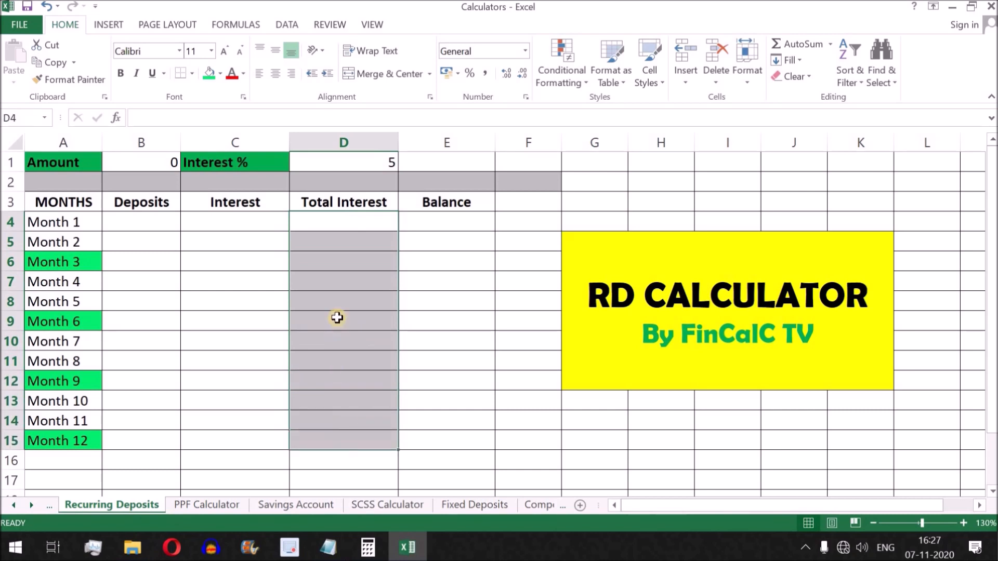
{"action": "left_click_drag", "start_coordinate": [445, 221], "coordinate": [450, 438]}
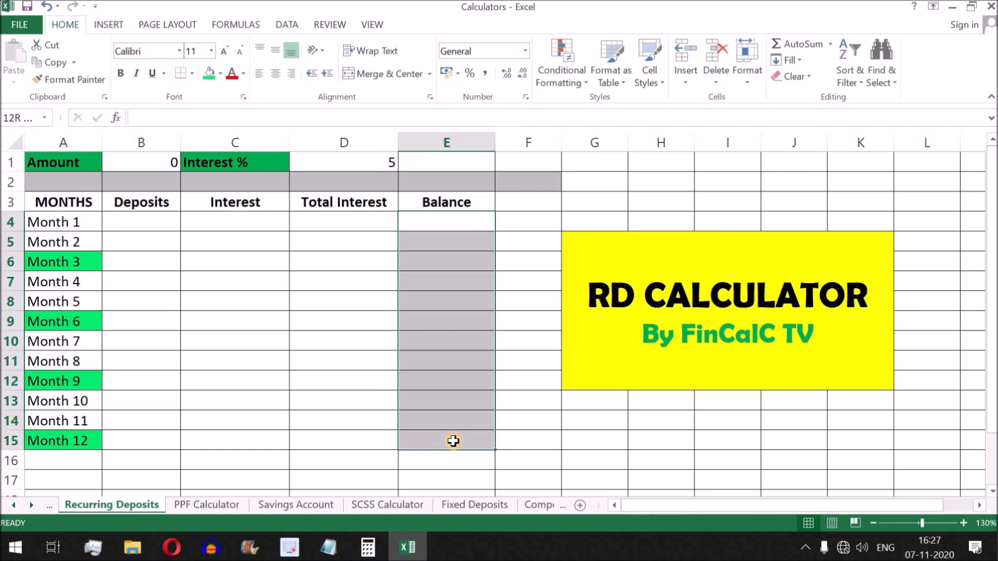
Set the deposit Amount in cell B1 to 10000
{"action": "left_click", "coordinate": [158, 162]}
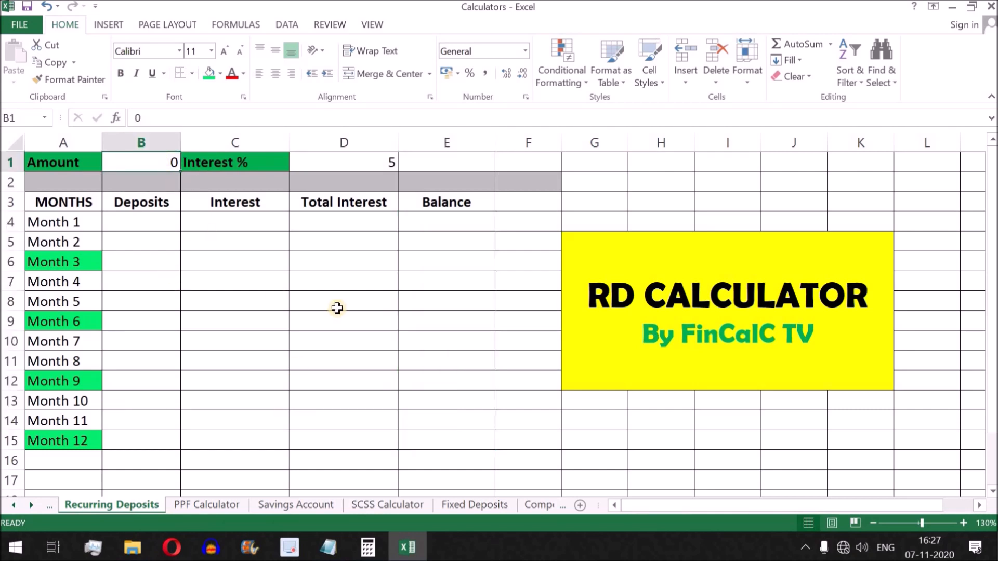
{"action": "type", "text": "10000"}
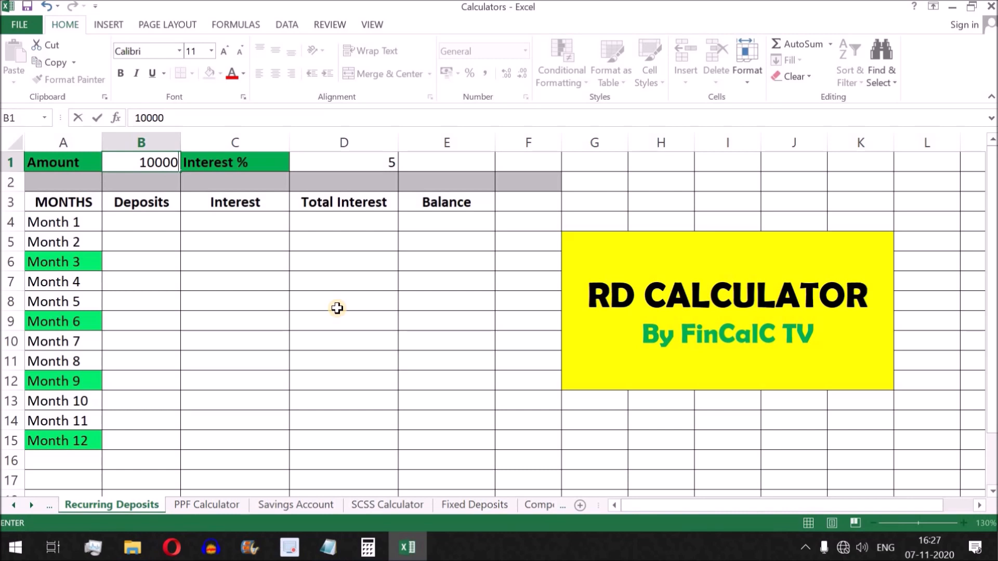
{"action": "key", "text": "Return"}
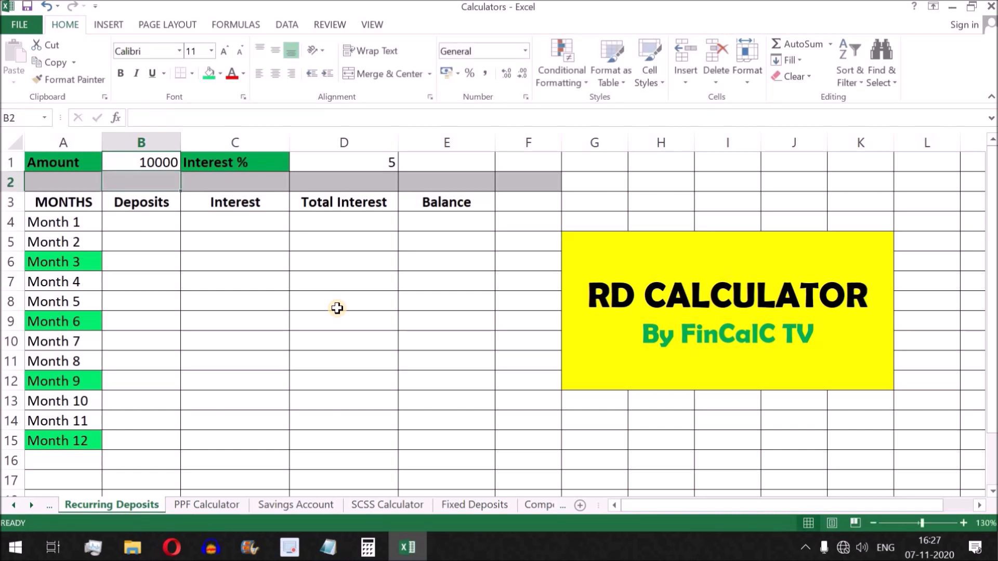
Switch to Notepad and write the formula "interest = amount * interest rate / 100"
{"action": "left_click", "coordinate": [328, 547]}
{"action": "type", "text": "interest"}
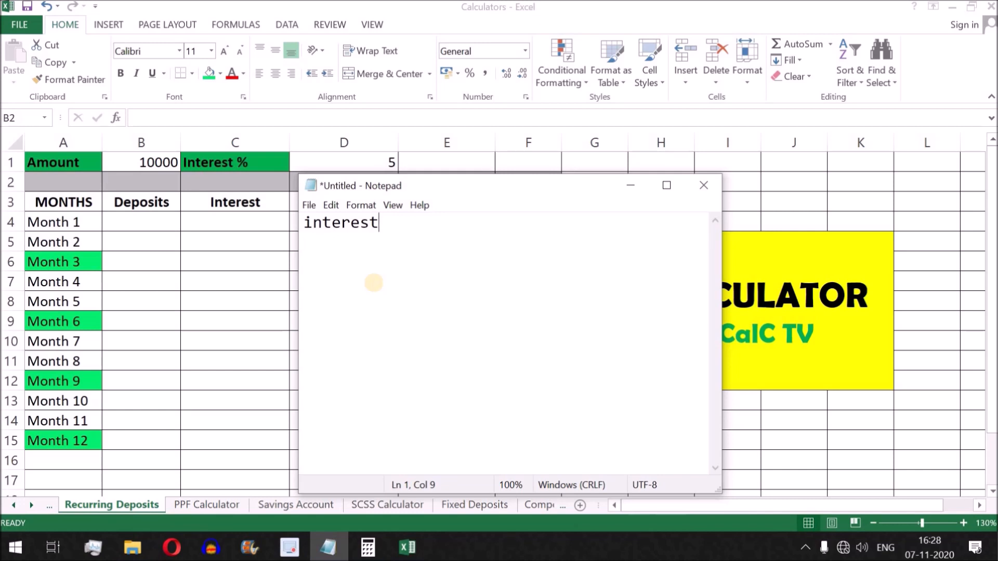
{"action": "type", "text": "mount * interest rate / 100"}
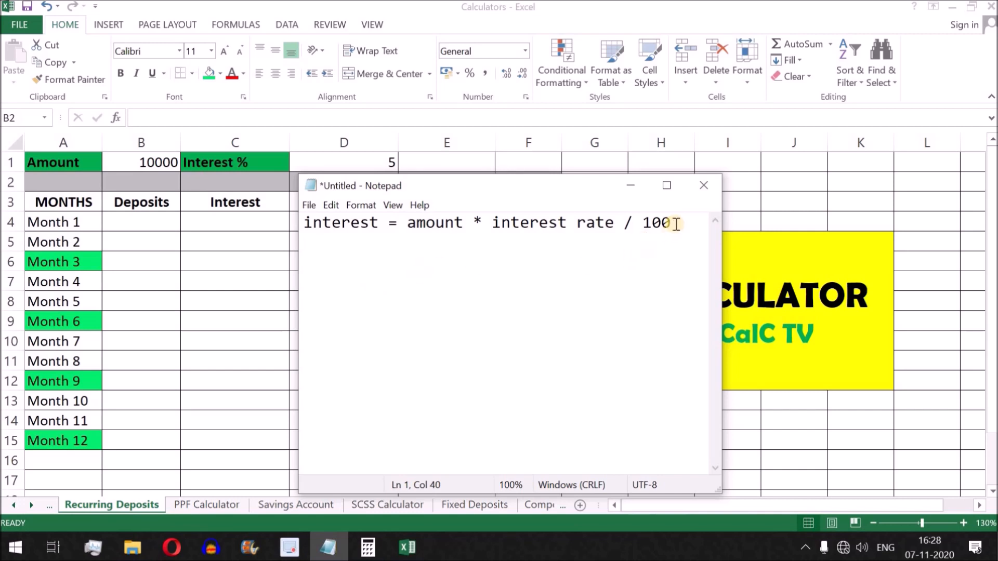
{"action": "left_click_drag", "start_coordinate": [672, 223], "coordinate": [305, 222]}
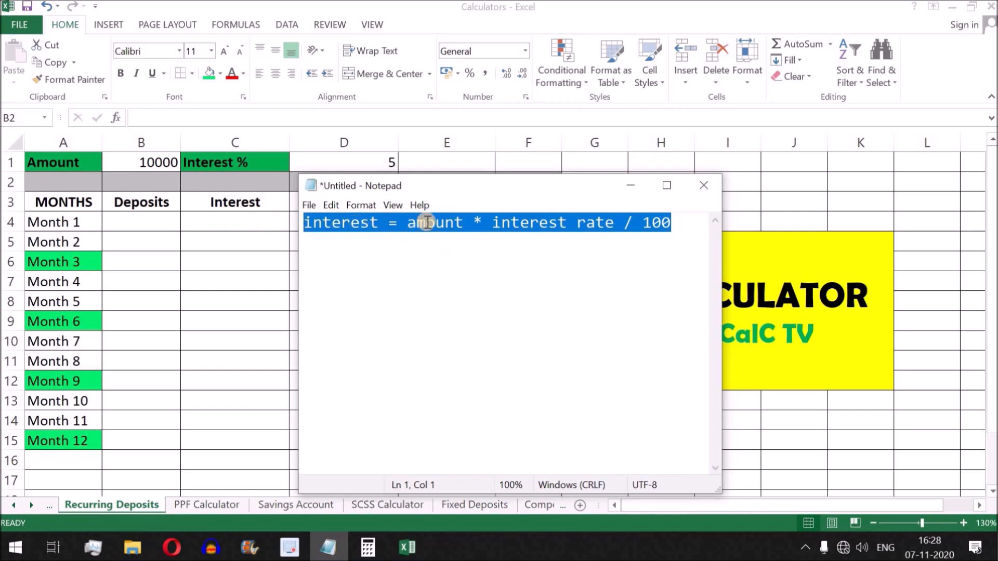
Return to Excel and link the Month 1 deposit in B4 to the Amount with the formula =B1
{"action": "left_click", "coordinate": [157, 223]}
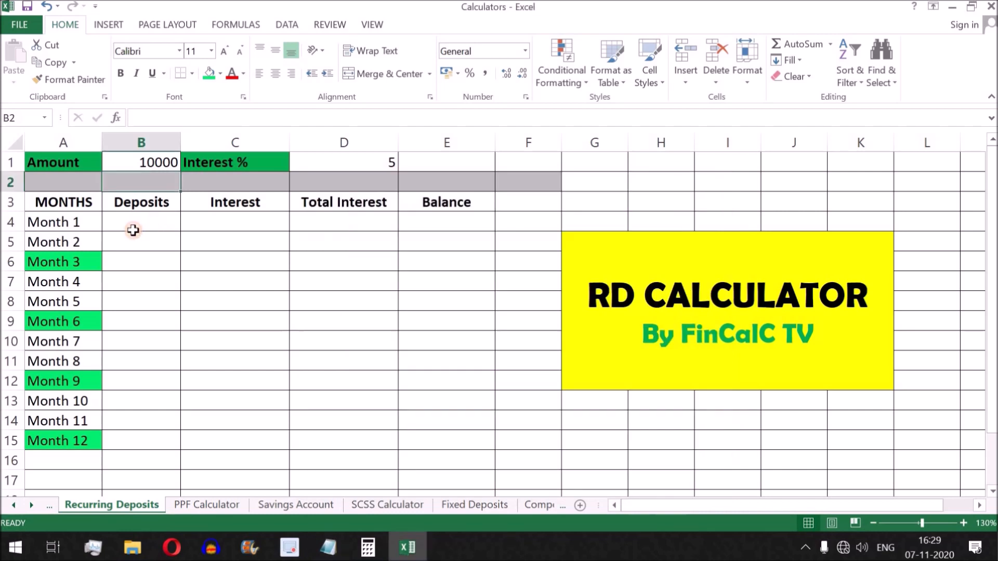
{"action": "type", "text": "="}
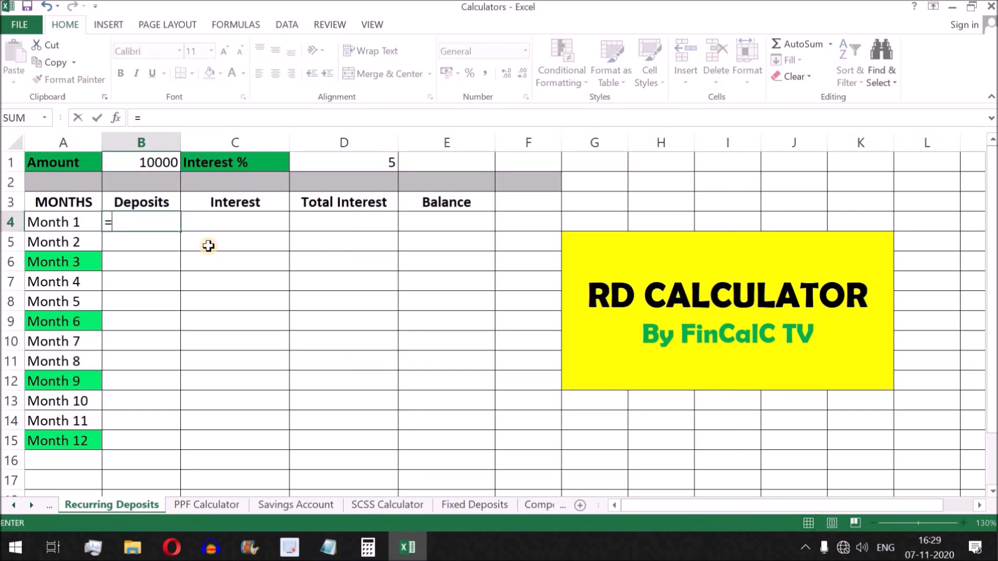
{"action": "left_click", "coordinate": [161, 163]}
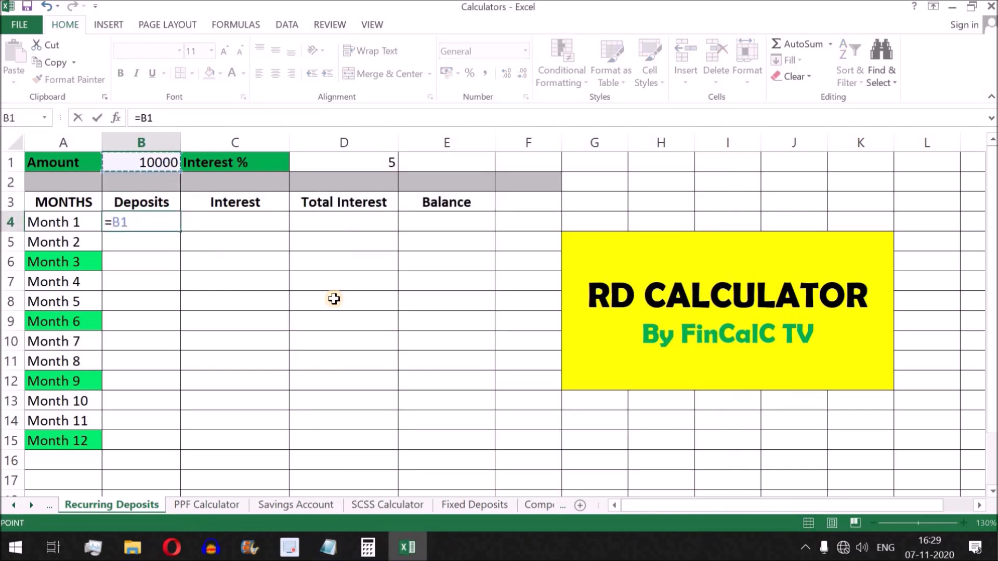
{"action": "key", "text": "Return"}
{"action": "left_click", "coordinate": [166, 221]}
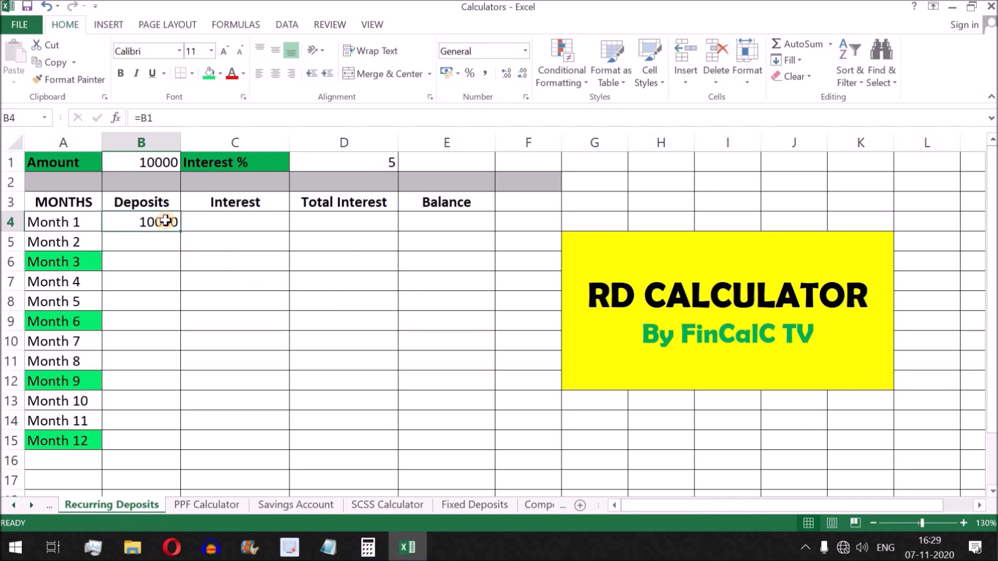
Calculate the monthly interest rate in cell E1 with the formula =D1/12
{"action": "left_click", "coordinate": [242, 226]}
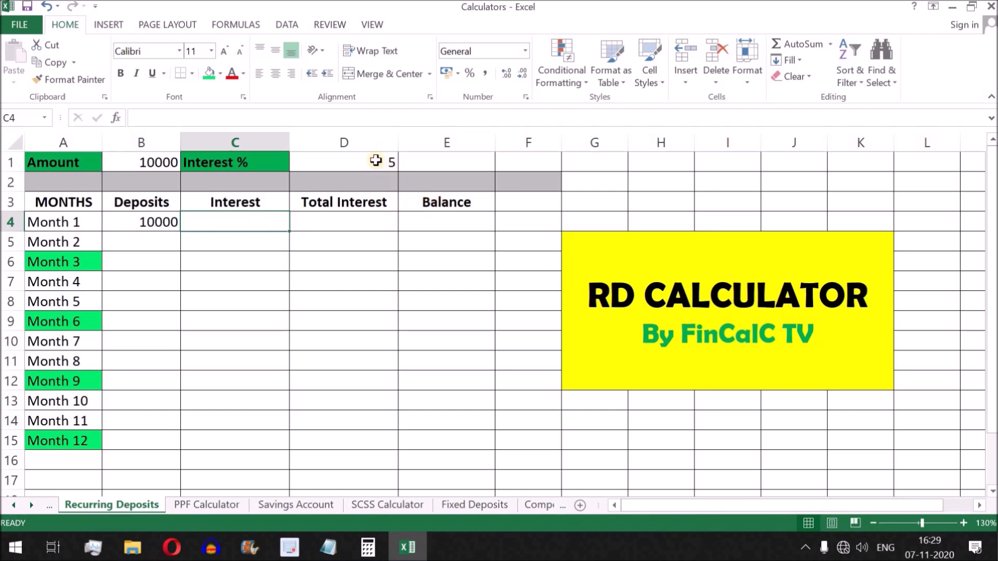
{"action": "left_click", "coordinate": [446, 163]}
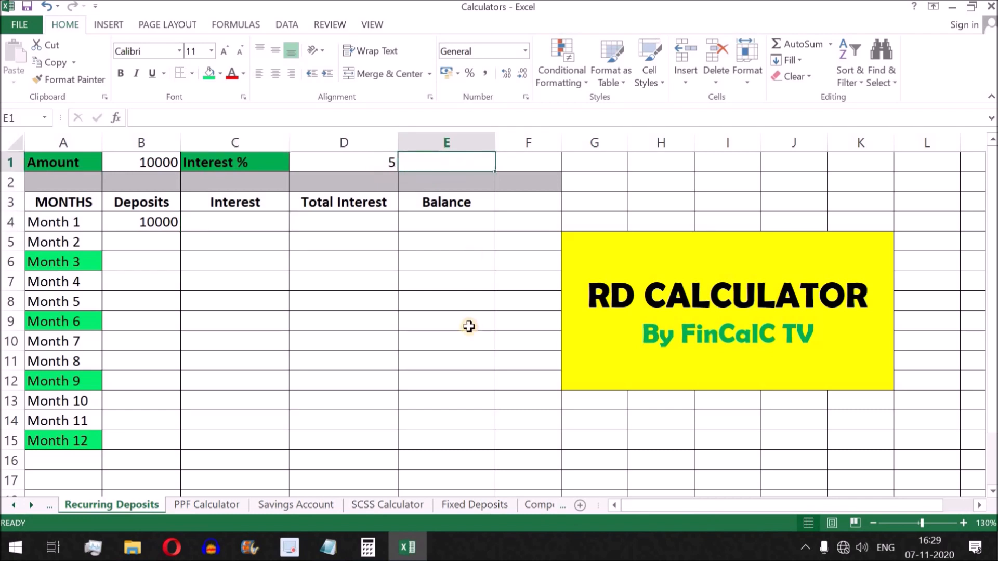
{"action": "type", "text": "="}
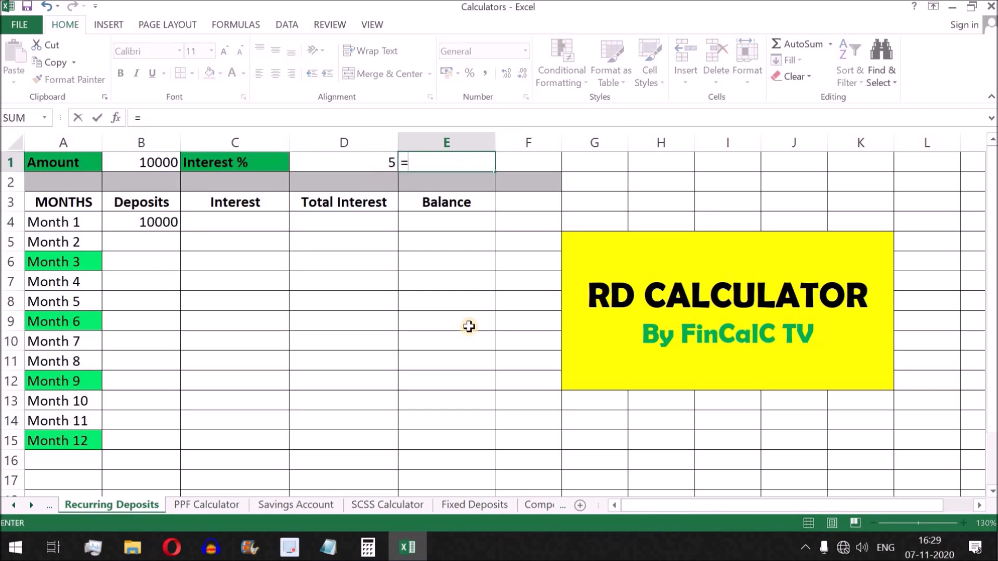
{"action": "left_click", "coordinate": [387, 164]}
{"action": "type", "text": "/12"}
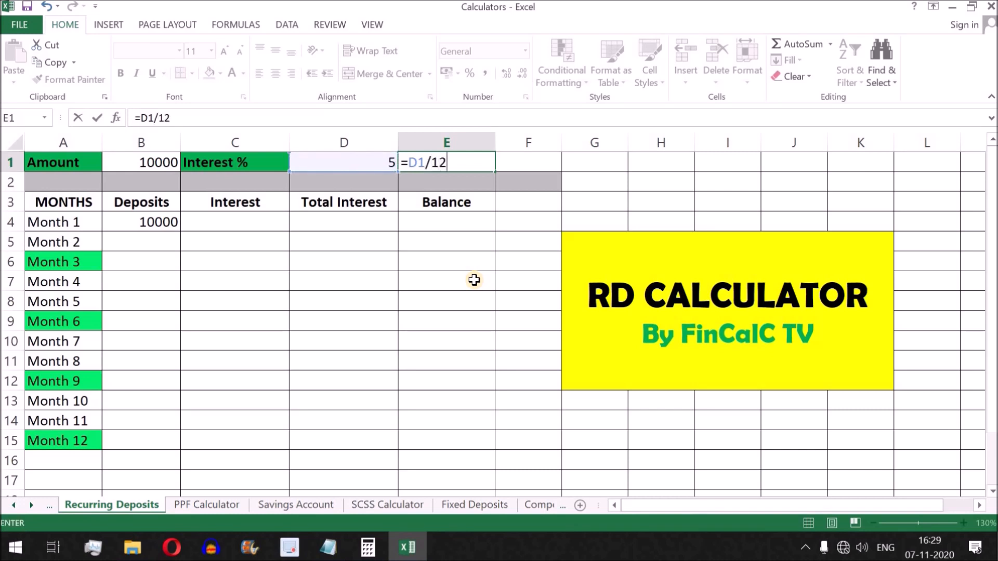
{"action": "key", "text": "Return"}
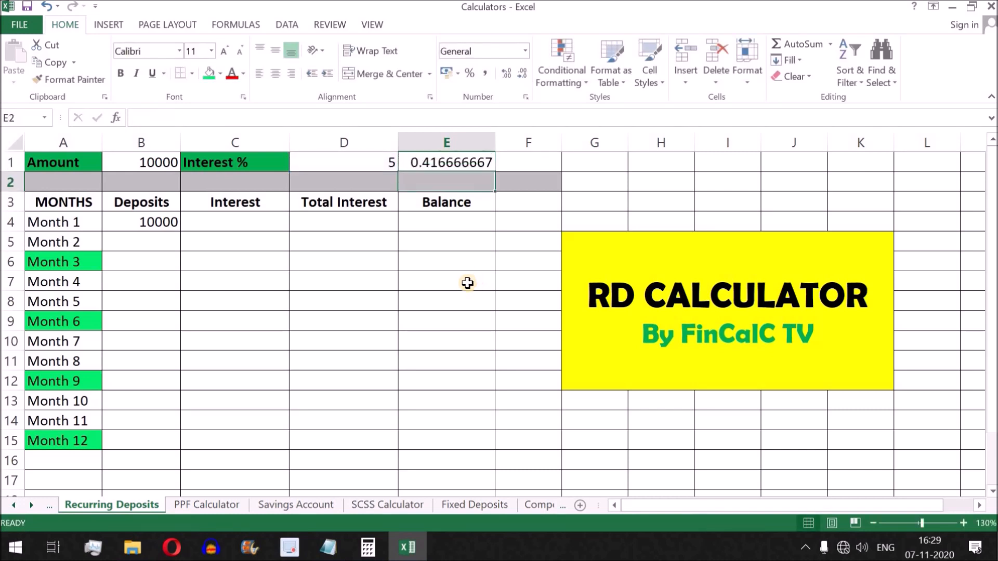
{"action": "left_click", "coordinate": [462, 169]}
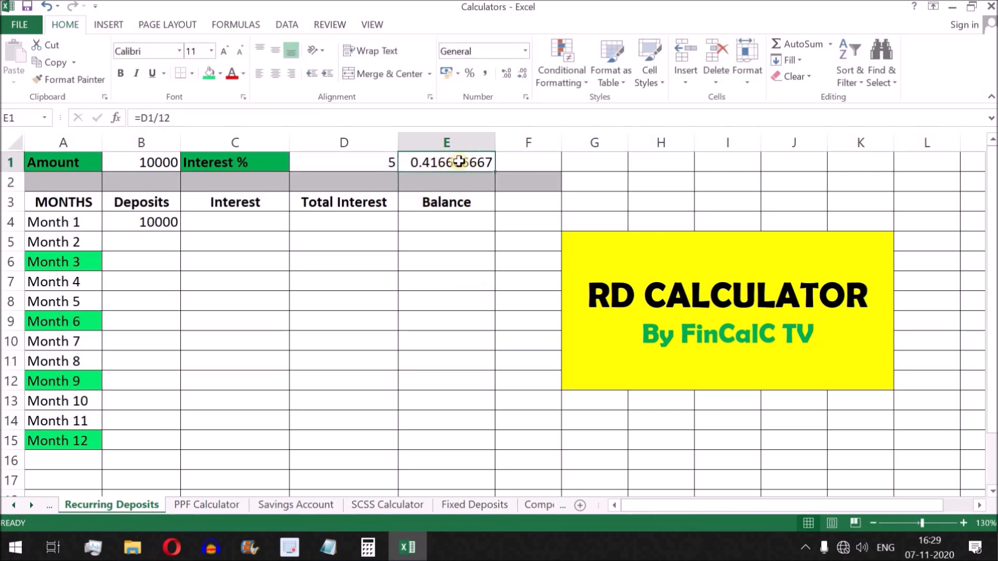
Switch to Notepad and review the interest and interest rate terms of the written formula, returning to Excel when done
{"action": "key", "text": "alt+Tab"}
{"action": "left_click", "coordinate": [540, 225]}
{"action": "left_click_drag", "start_coordinate": [492, 223], "coordinate": [613, 224]}
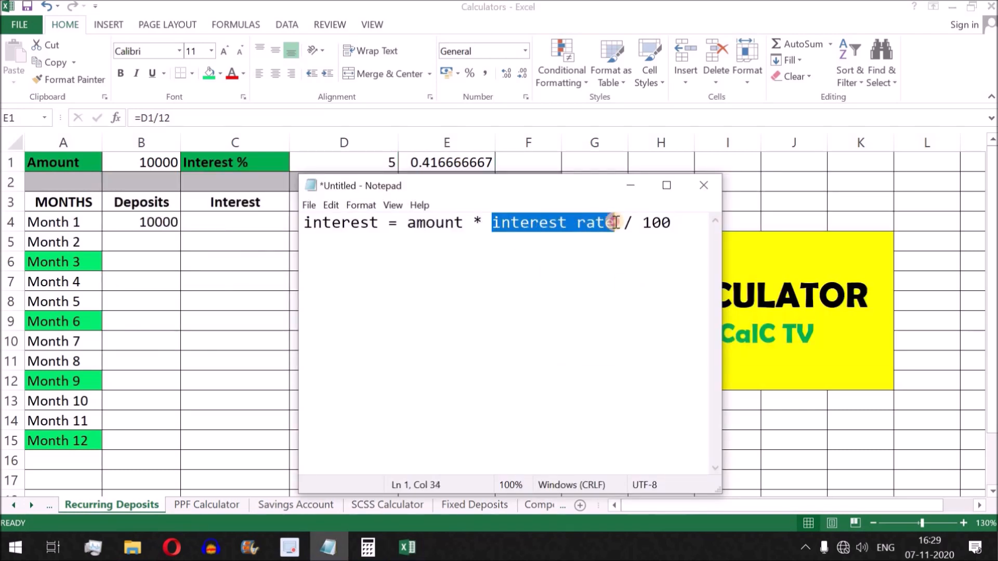
{"action": "left_click_drag", "start_coordinate": [378, 223], "coordinate": [303, 223]}
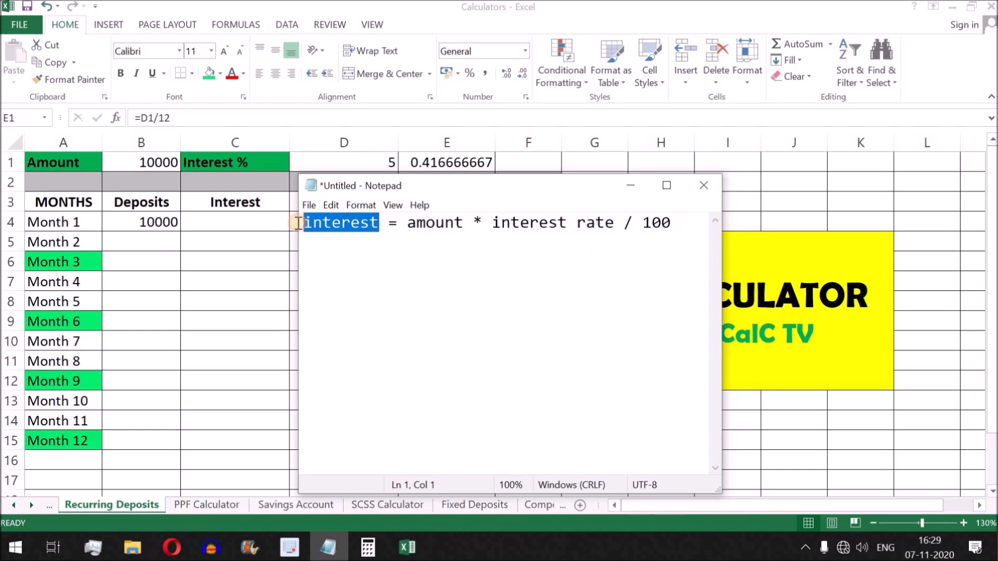
{"action": "left_click_drag", "start_coordinate": [492, 223], "coordinate": [619, 218]}
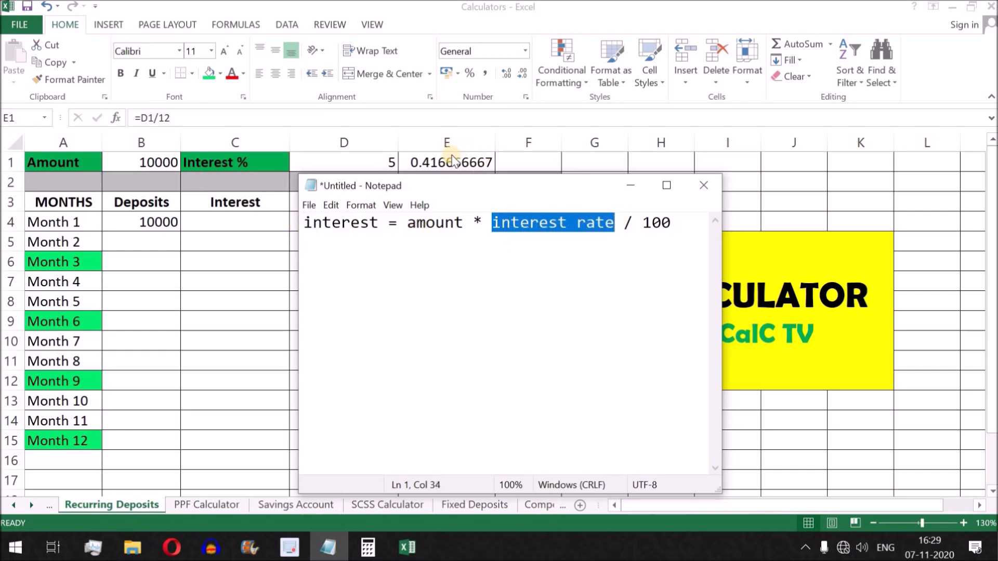
{"action": "key", "text": "alt+Tab"}
Calculate the Month 1 interest in cell C4 with the formula =B4*E1/100
{"action": "left_click", "coordinate": [228, 221]}
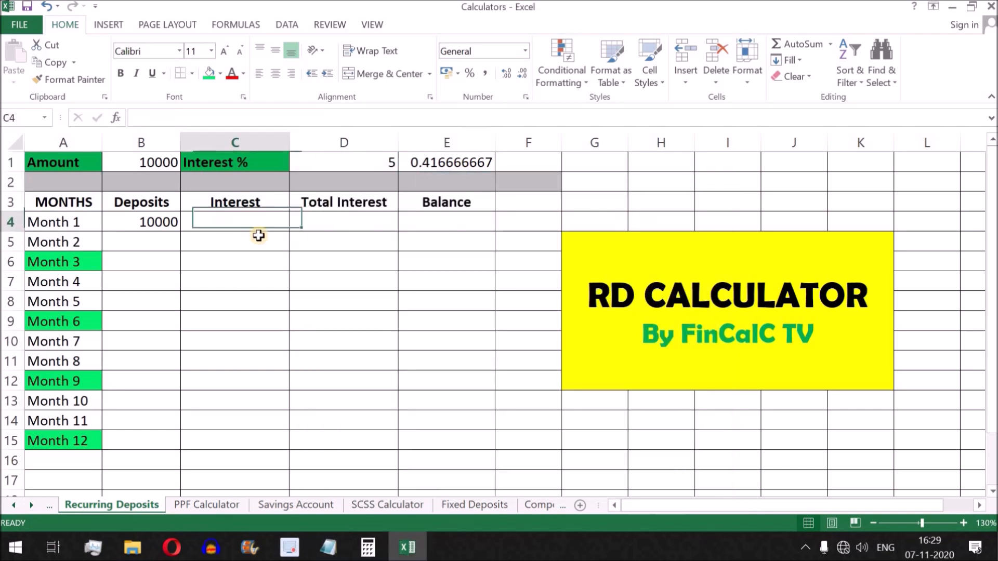
{"action": "type", "text": "="}
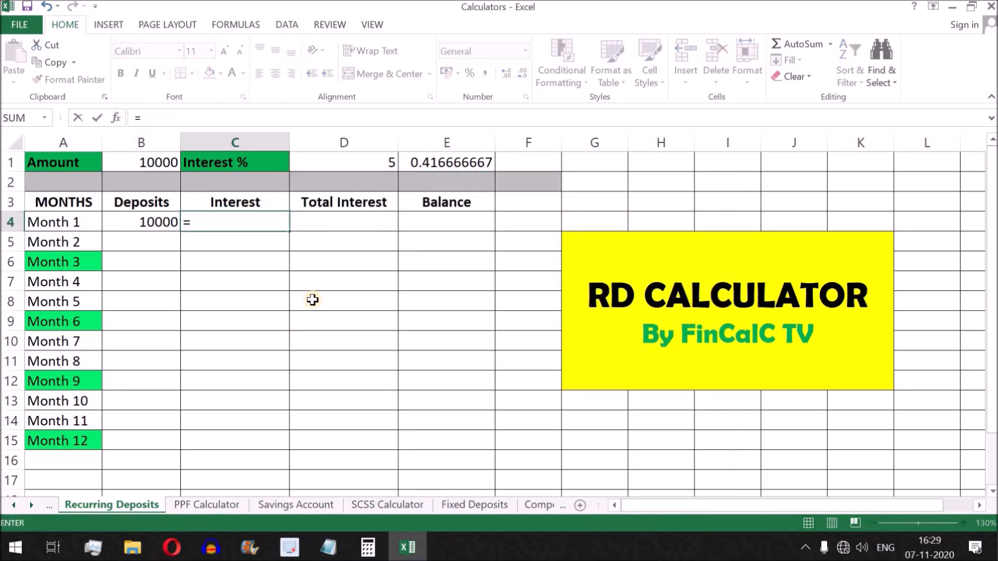
{"action": "left_click", "coordinate": [160, 221]}
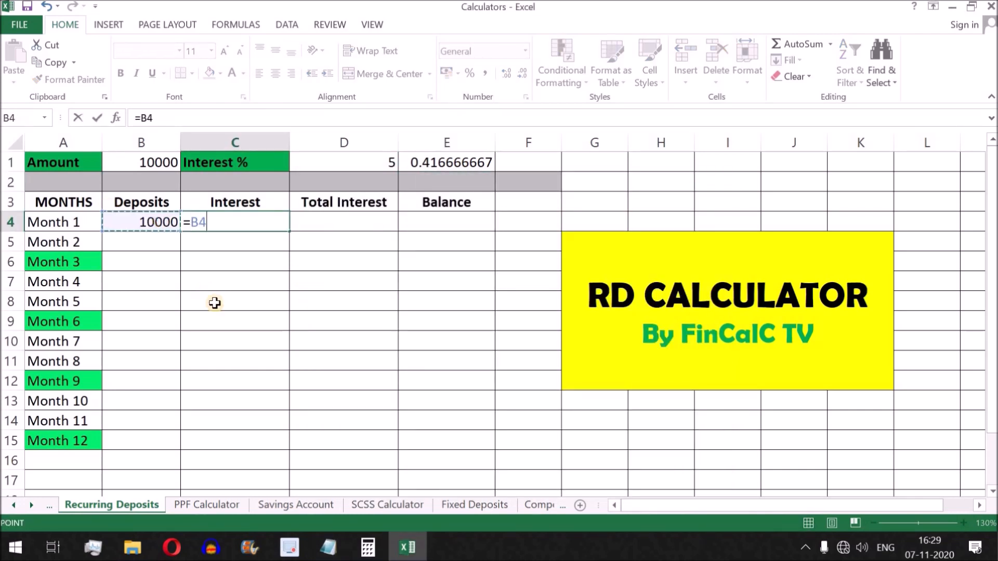
{"action": "type", "text": "*"}
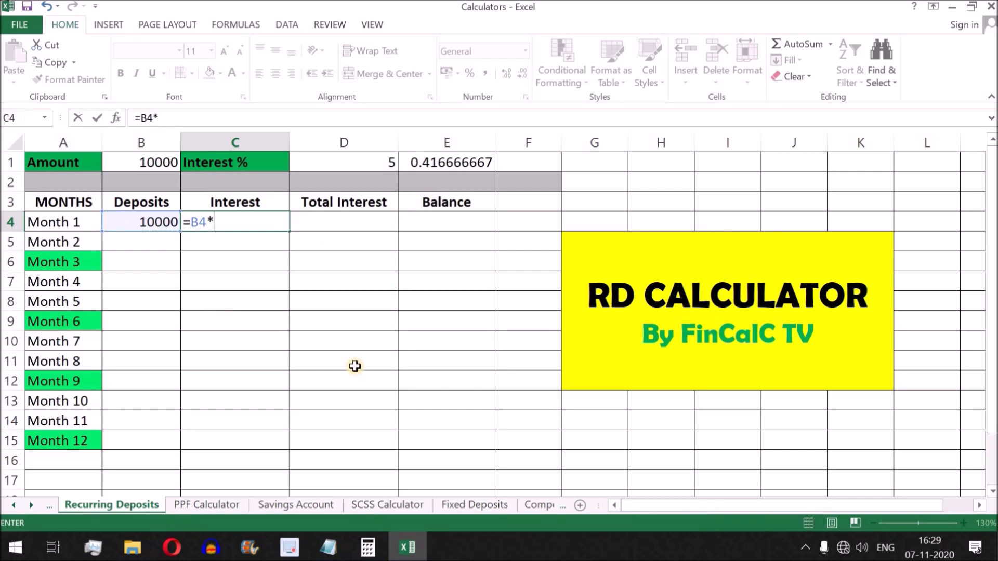
{"action": "left_click", "coordinate": [446, 163]}
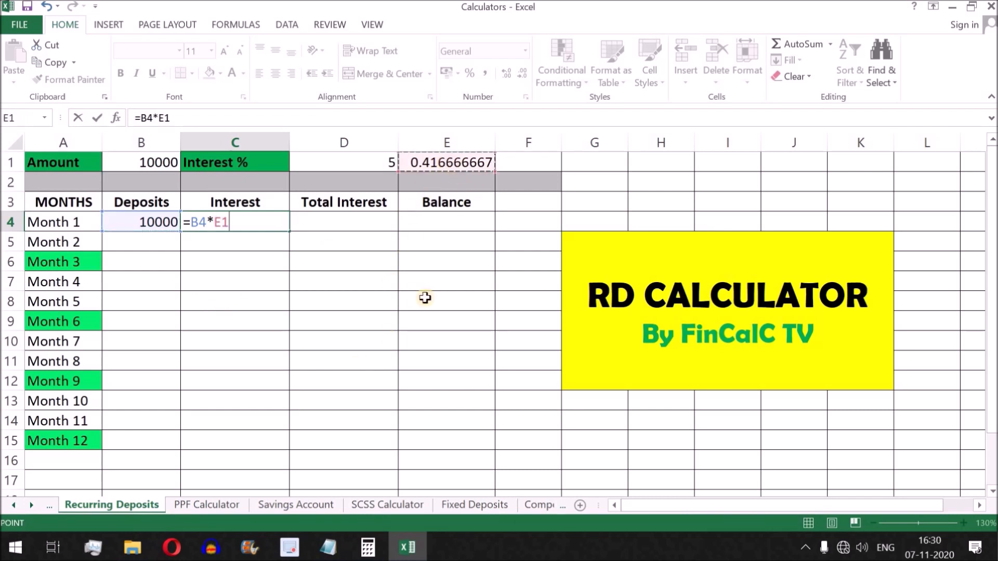
{"action": "type", "text": "/100"}
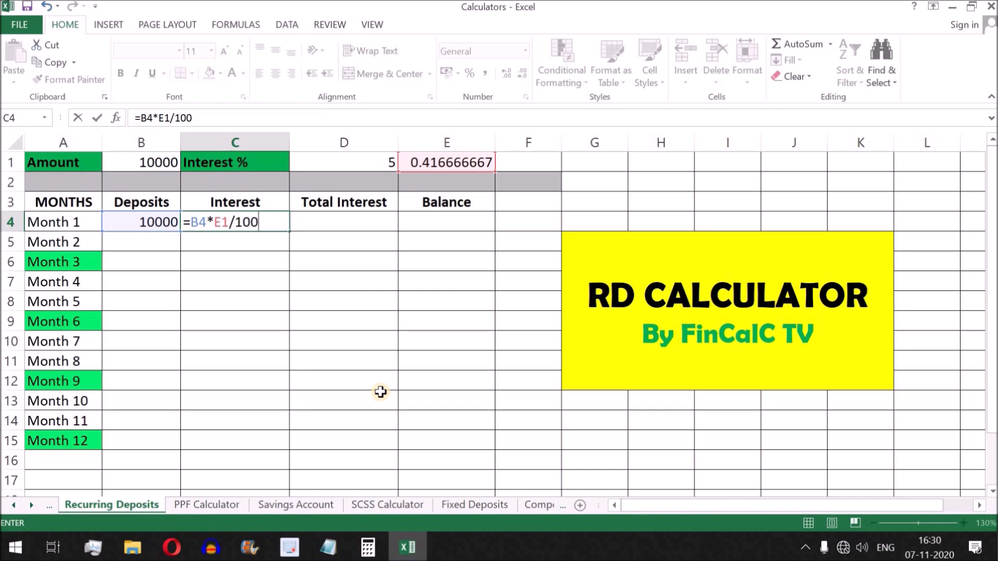
{"action": "key", "text": "Return"}
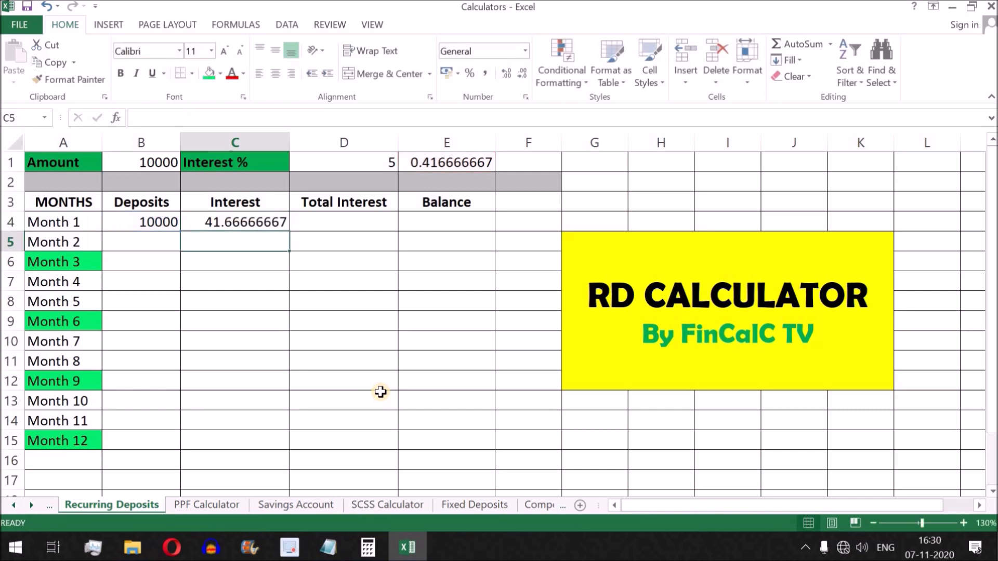
{"action": "left_click", "coordinate": [236, 218]}
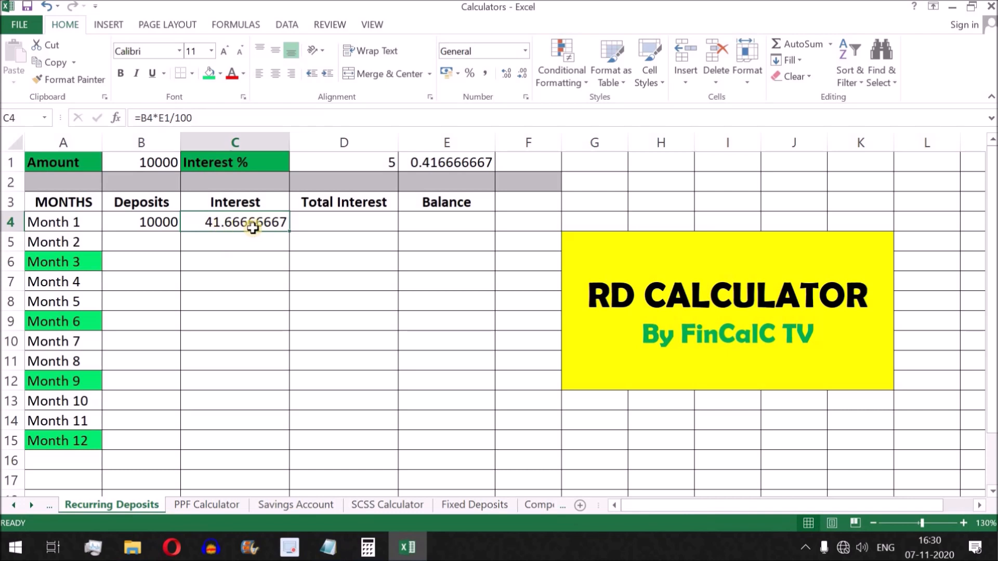
Calculate the Month 2 deposit in cell B5 by adding the Amount to the Month 1 deposit with the formula =B4+B1
{"action": "left_click", "coordinate": [162, 223]}
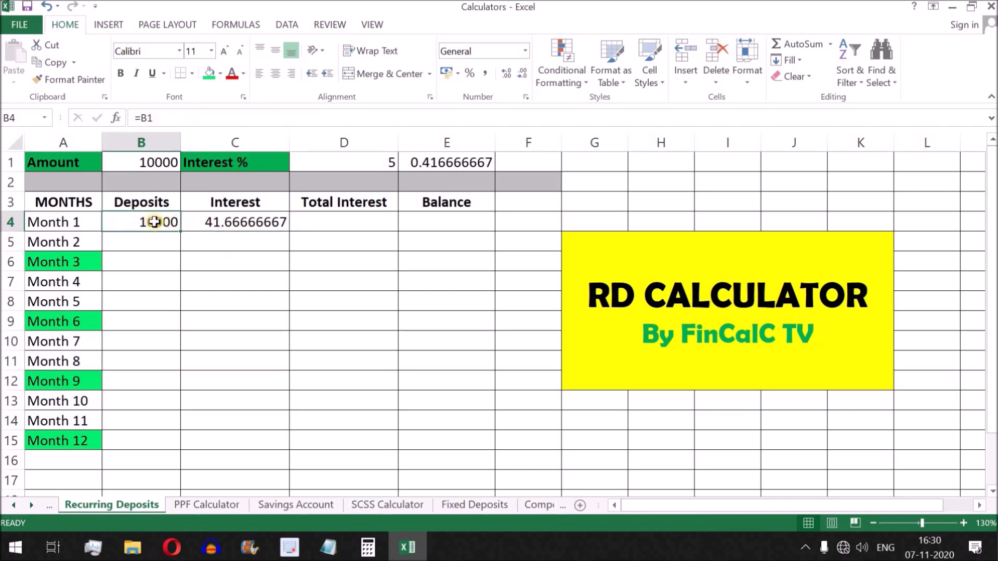
{"action": "left_click", "coordinate": [145, 243]}
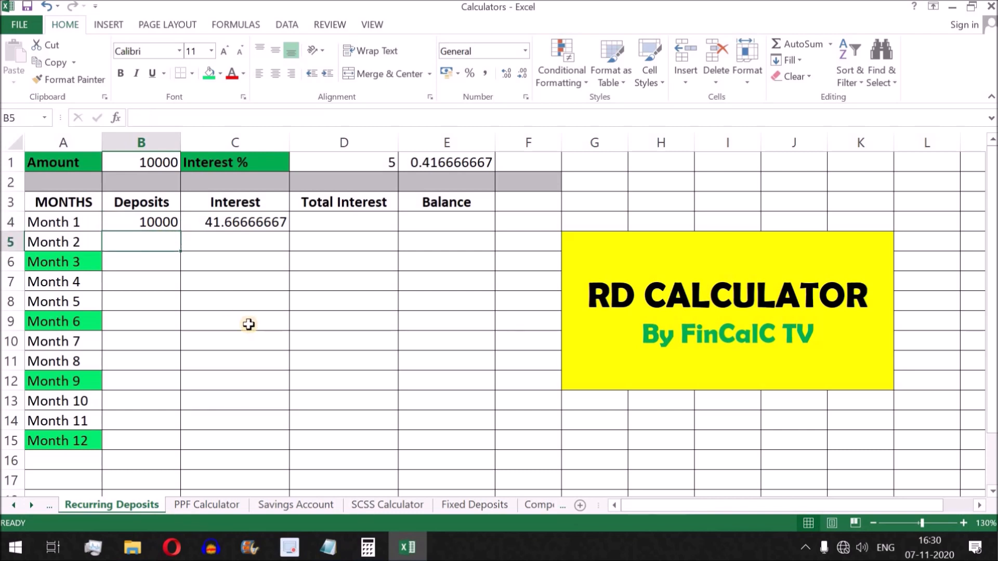
{"action": "type", "text": "="}
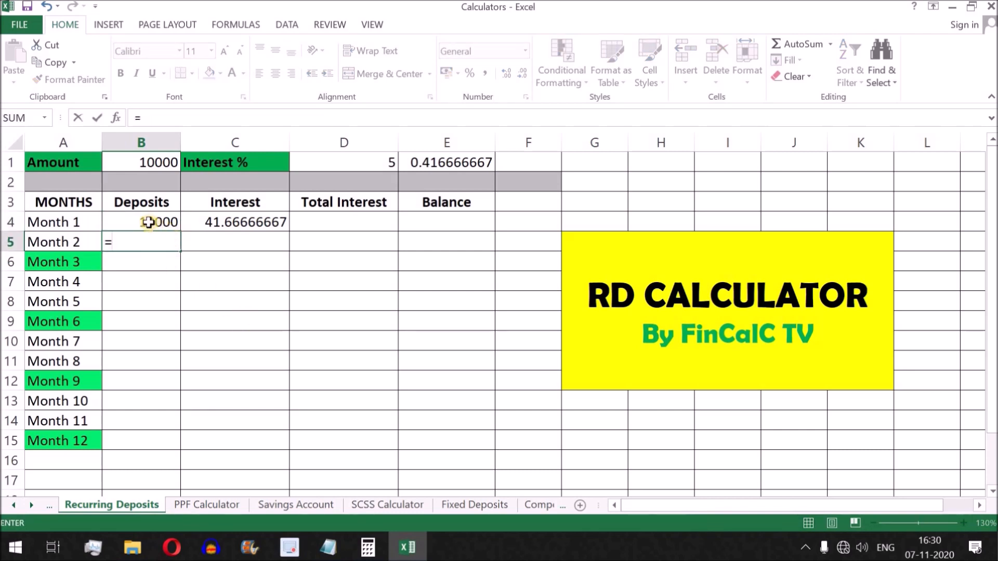
{"action": "left_click", "coordinate": [148, 220]}
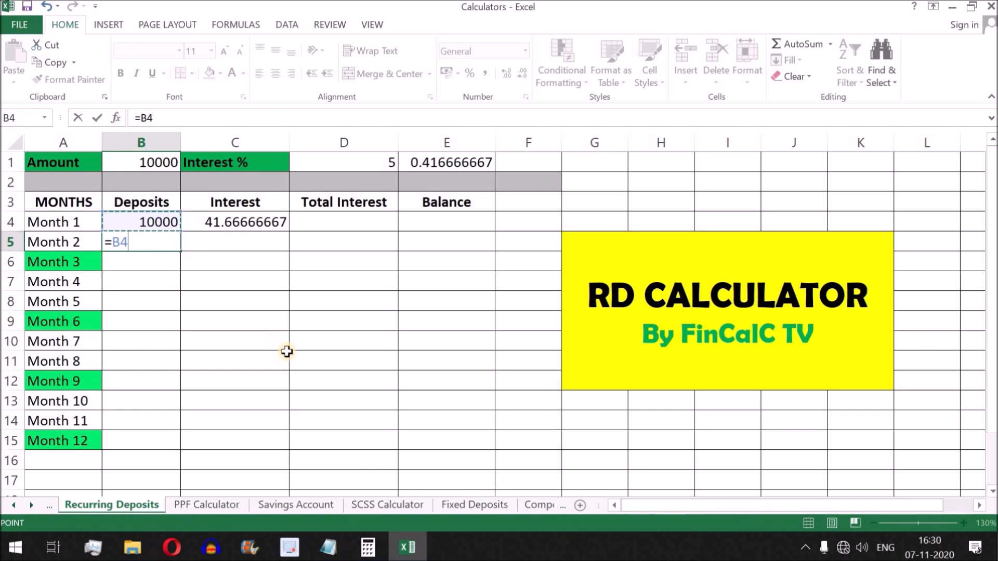
{"action": "type", "text": "+"}
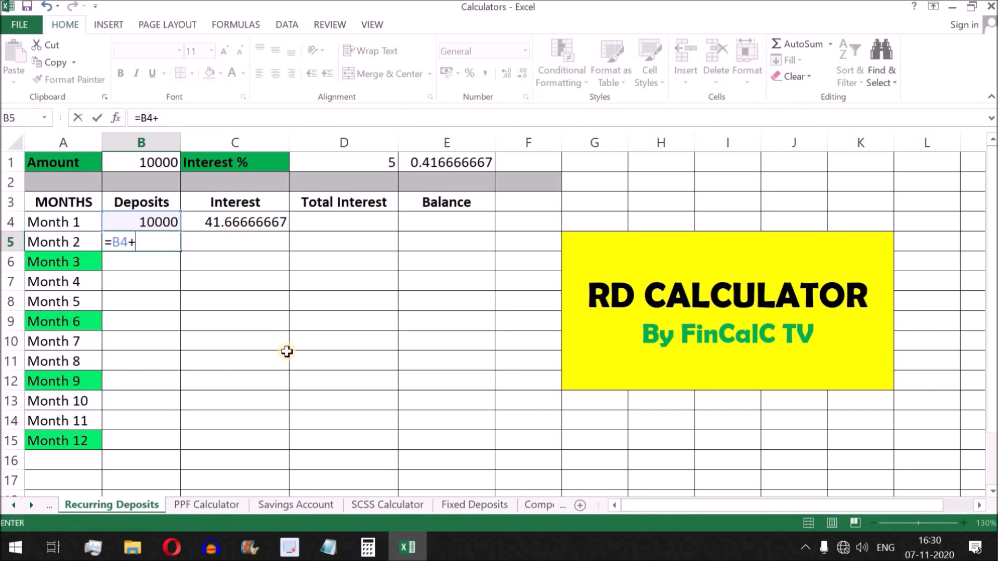
{"action": "left_click", "coordinate": [158, 163]}
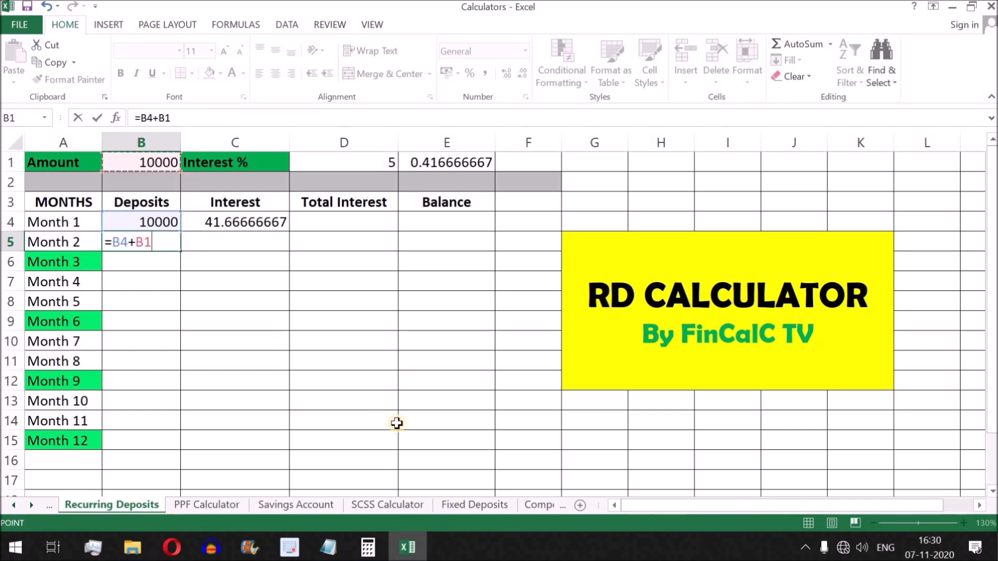
{"action": "key", "text": "Return"}
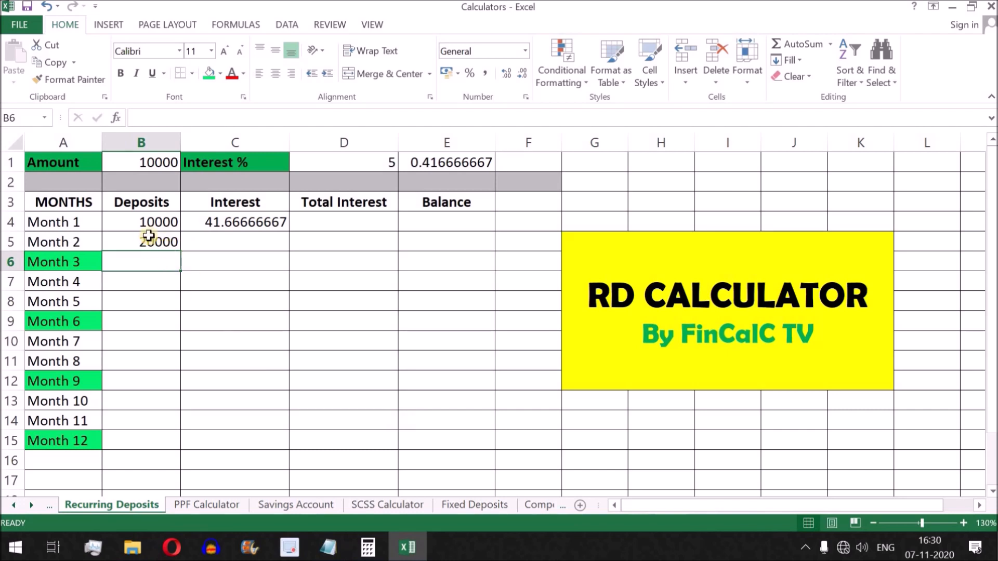
Calculate the Month 2 interest in cell C5 with the formula =B5*E1/100
{"action": "left_click", "coordinate": [242, 243]}
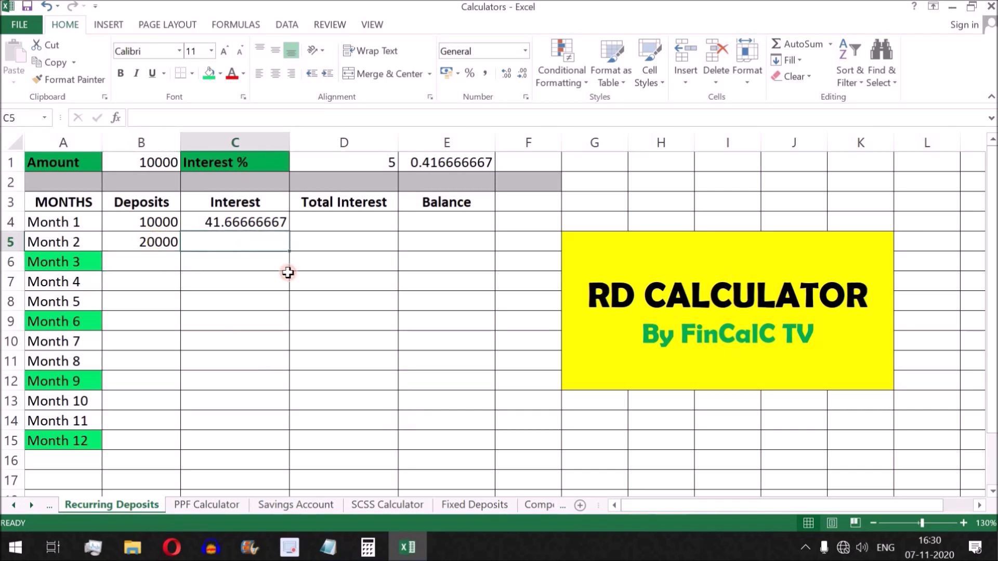
{"action": "type", "text": "="}
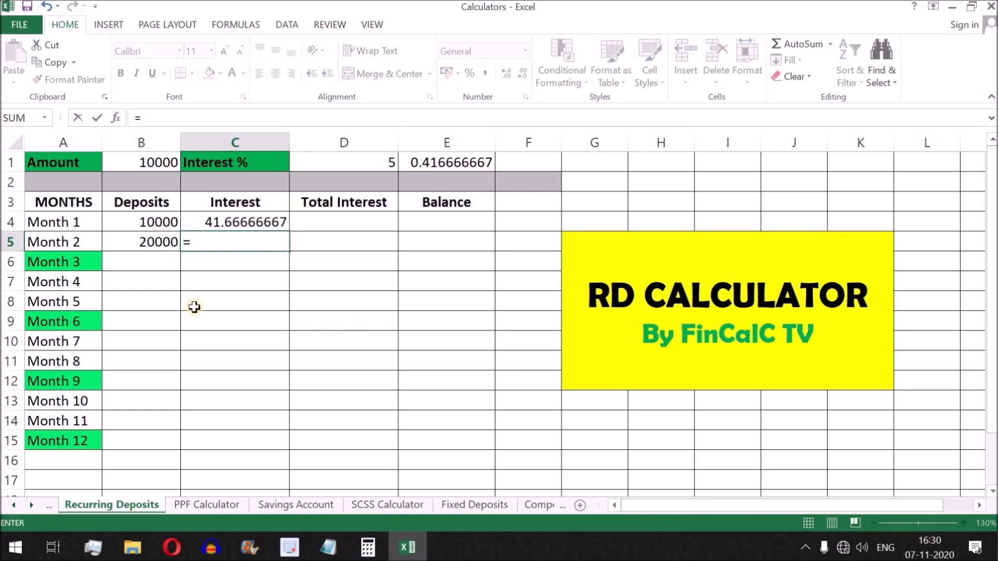
{"action": "left_click", "coordinate": [156, 240]}
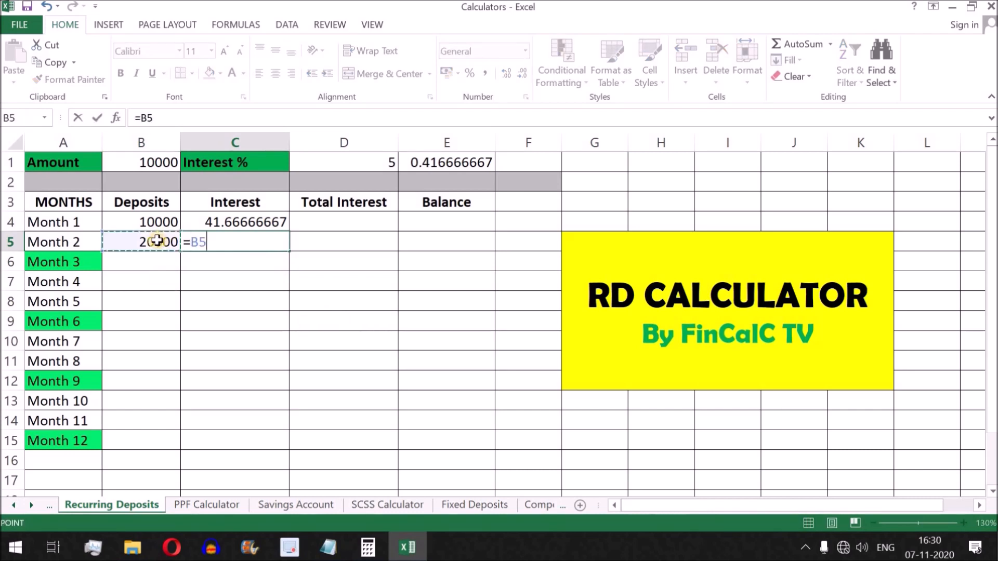
{"action": "type", "text": "*"}
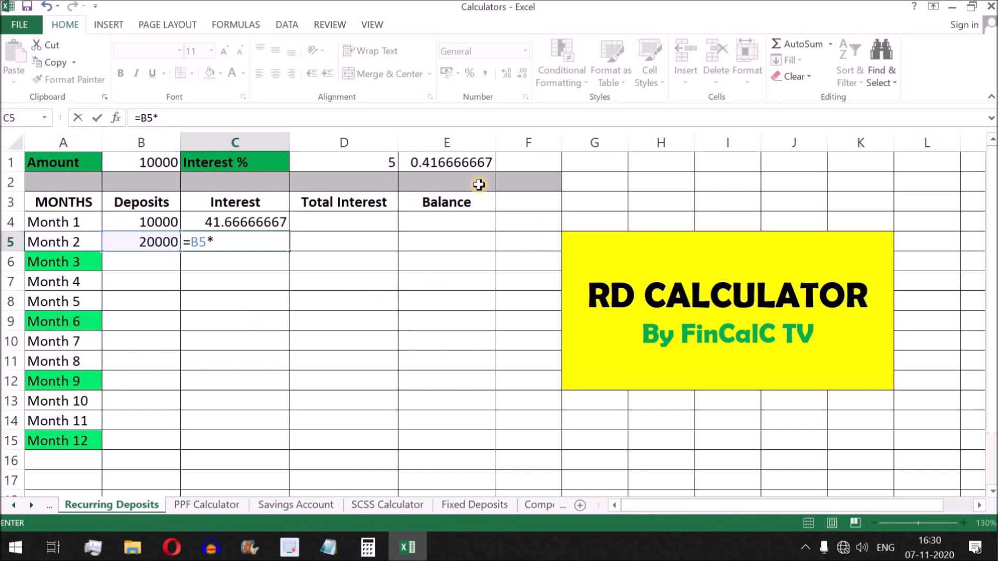
{"action": "left_click", "coordinate": [448, 163]}
{"action": "type", "text": "/100"}
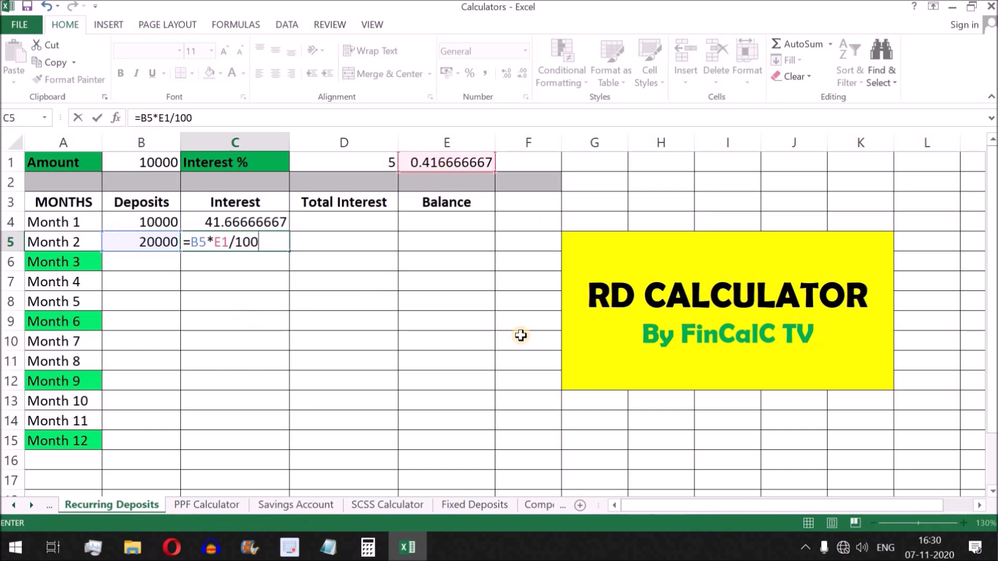
{"action": "key", "text": "Return"}
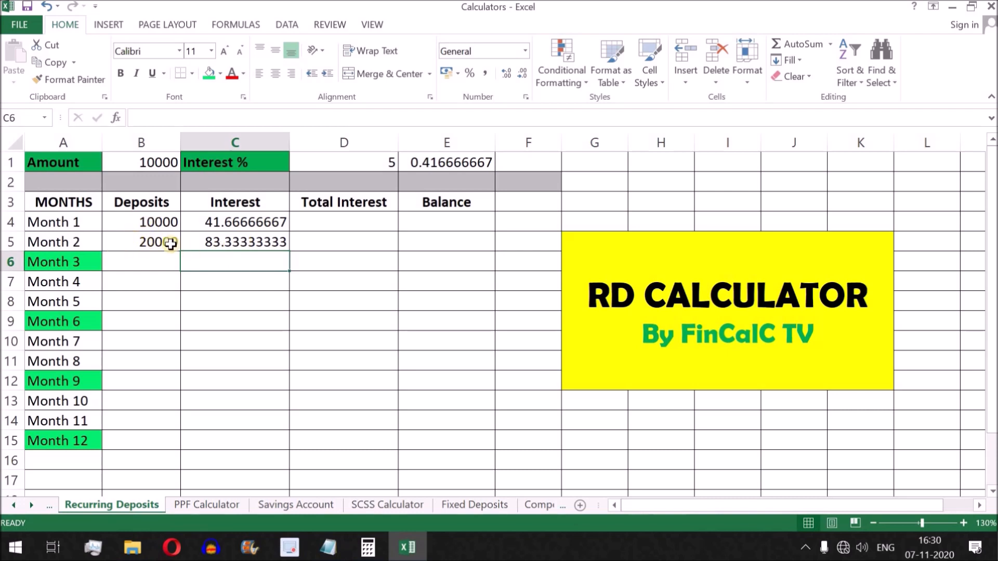
Calculate the Month 3 deposit in cell B6 by adding the Amount to the Month 2 deposit with the formula =B5+B1
{"action": "left_click", "coordinate": [145, 265]}
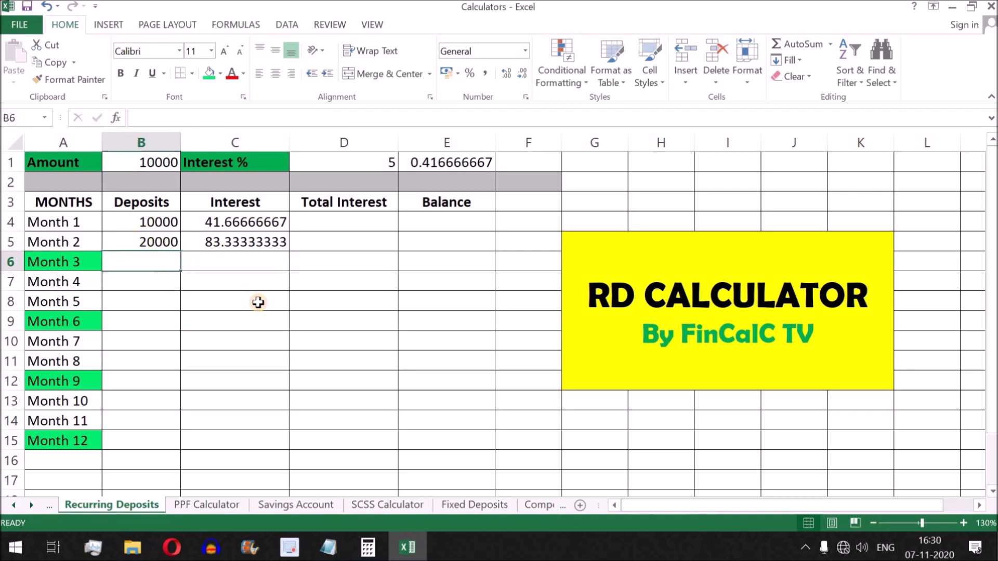
{"action": "type", "text": "="}
{"action": "left_click", "coordinate": [158, 240]}
{"action": "type", "text": "+"}
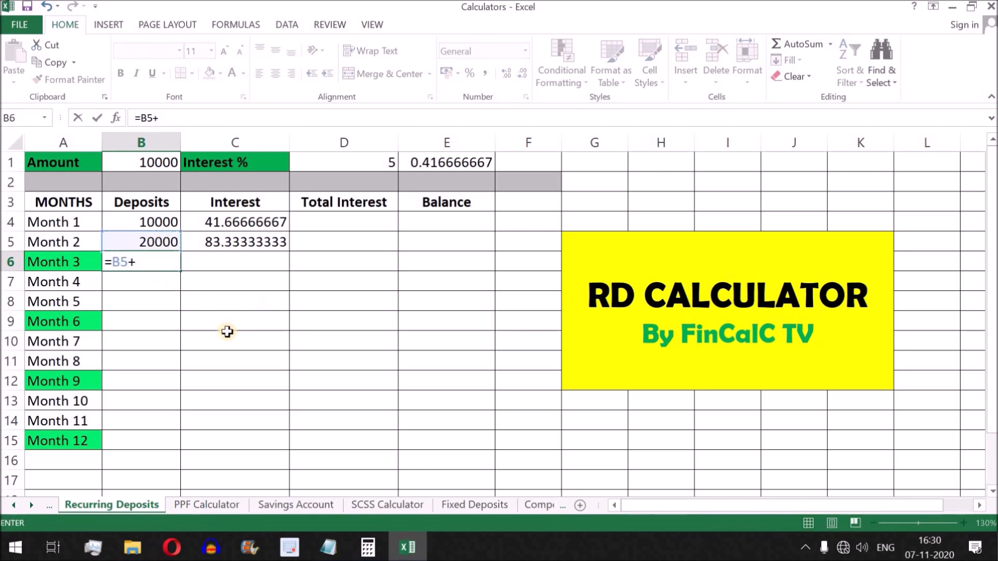
{"action": "left_click", "coordinate": [148, 163]}
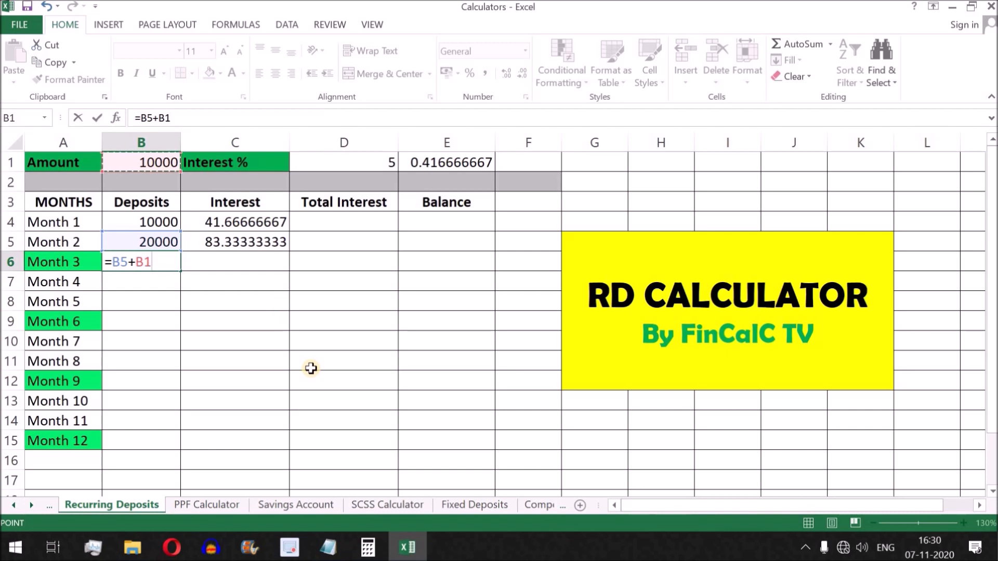
{"action": "key", "text": "Return"}
{"action": "left_click", "coordinate": [148, 261]}
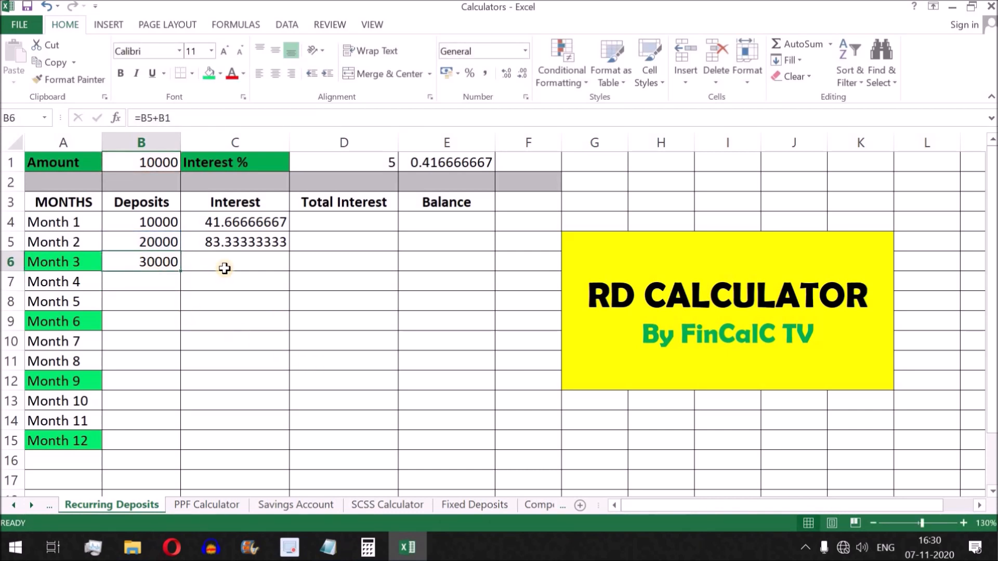
Calculate the Month 3 interest in cell C6 with the formula =B6*E1/100
{"action": "left_click", "coordinate": [200, 268]}
{"action": "type", "text": "="}
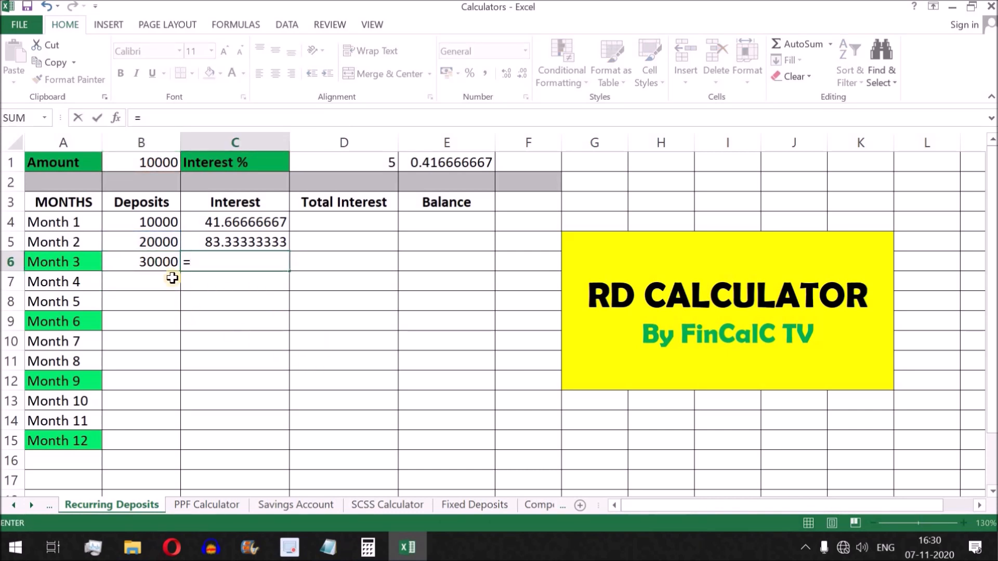
{"action": "left_click", "coordinate": [156, 261]}
{"action": "type", "text": "*"}
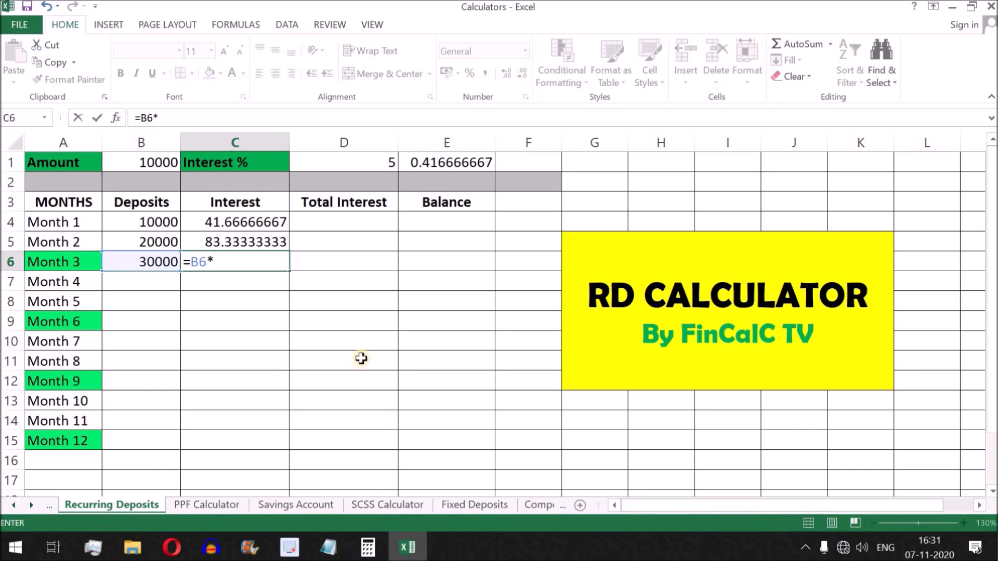
{"action": "left_click", "coordinate": [450, 163]}
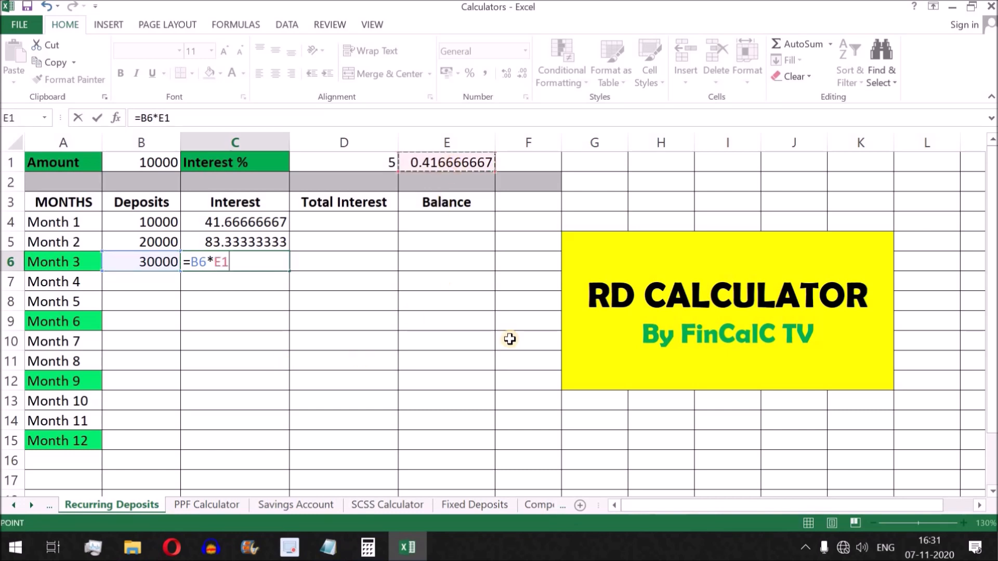
{"action": "type", "text": "/"}
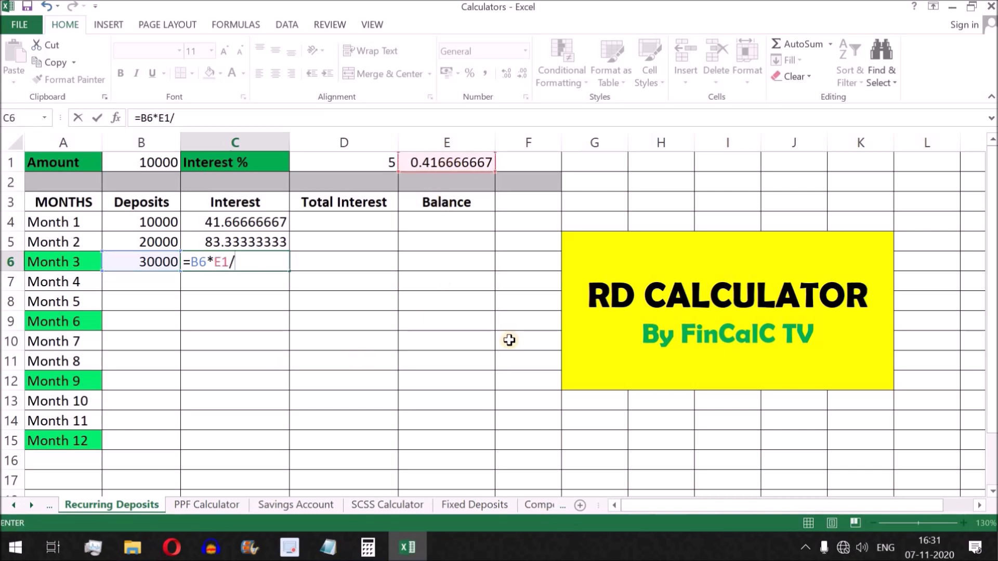
{"action": "key", "text": "Return"}
Total the interest of Months 1 to 3 in cell D6 with the AutoSum formula =SUM(C4:C6)
{"action": "left_click_drag", "start_coordinate": [252, 224], "coordinate": [252, 259]}
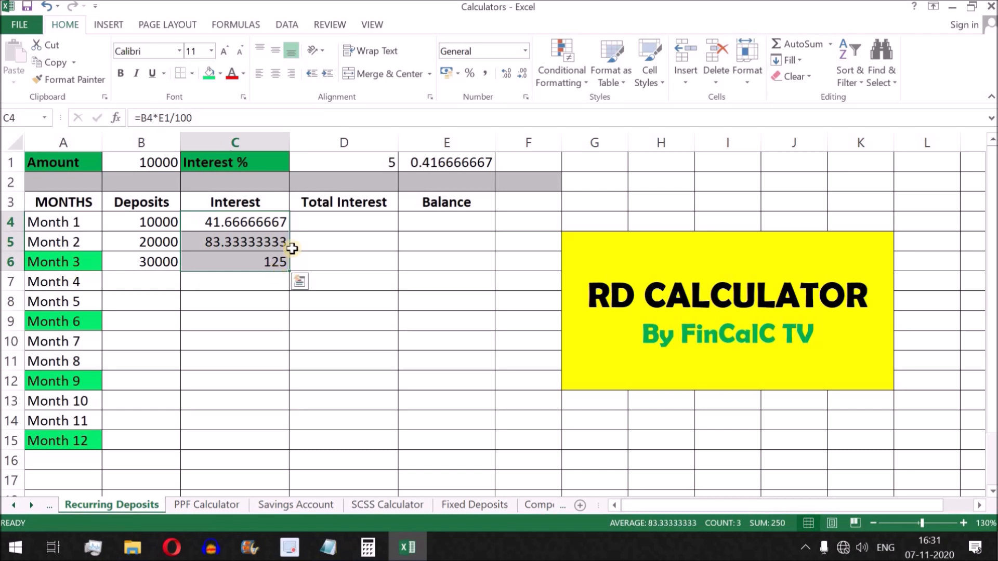
{"action": "left_click", "coordinate": [337, 256]}
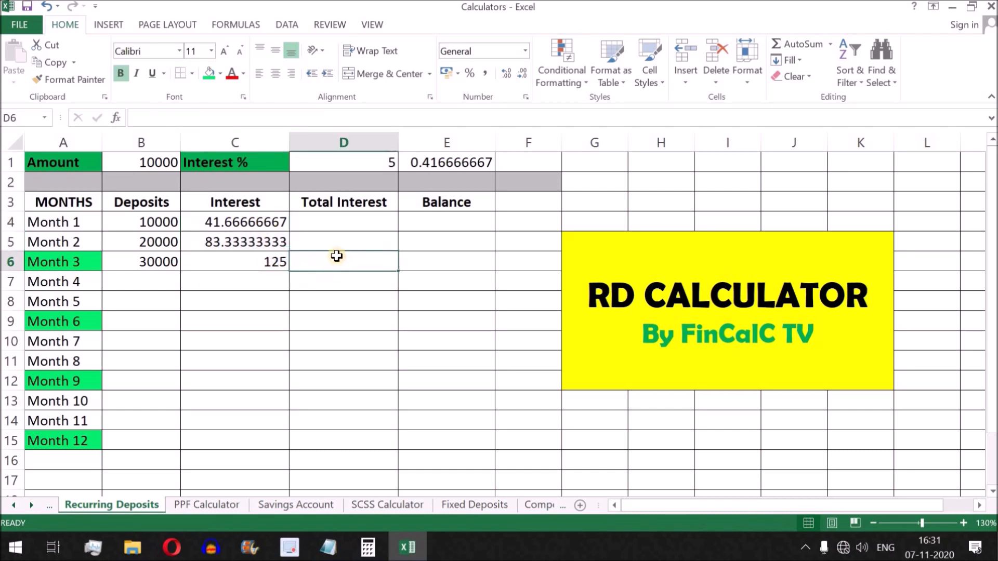
{"action": "left_click", "coordinate": [75, 262]}
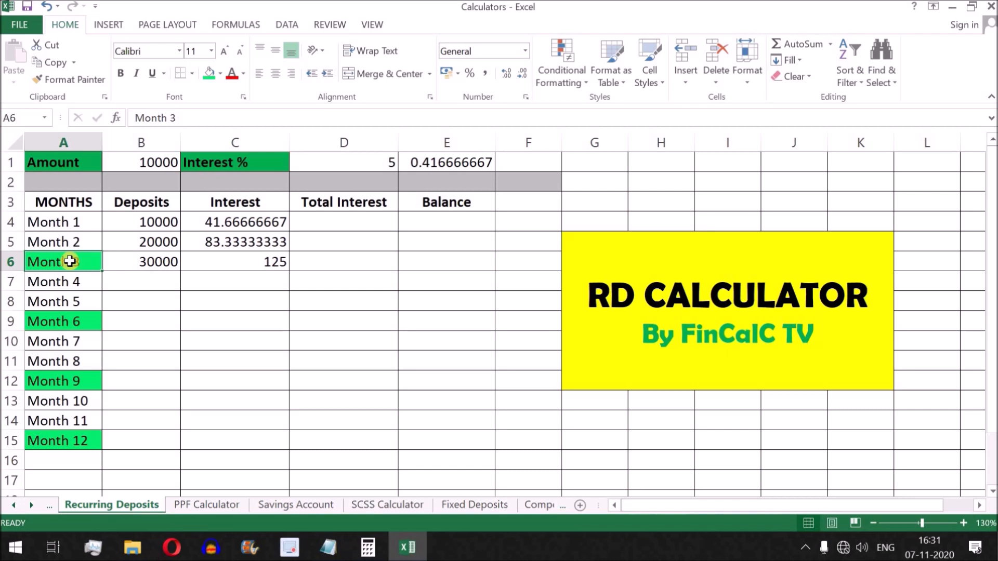
{"action": "left_click_drag", "start_coordinate": [251, 256], "coordinate": [250, 260]}
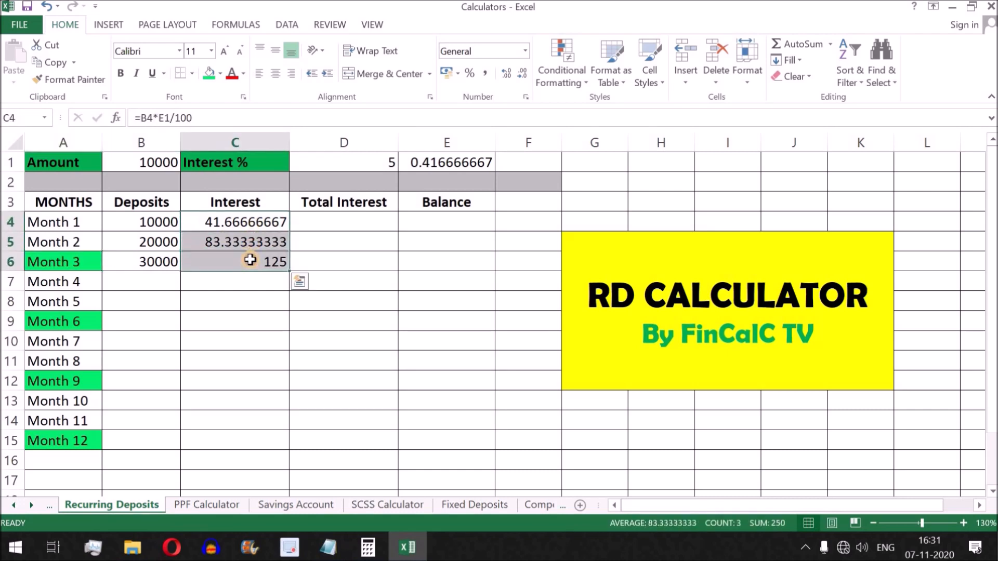
{"action": "left_click", "coordinate": [341, 261]}
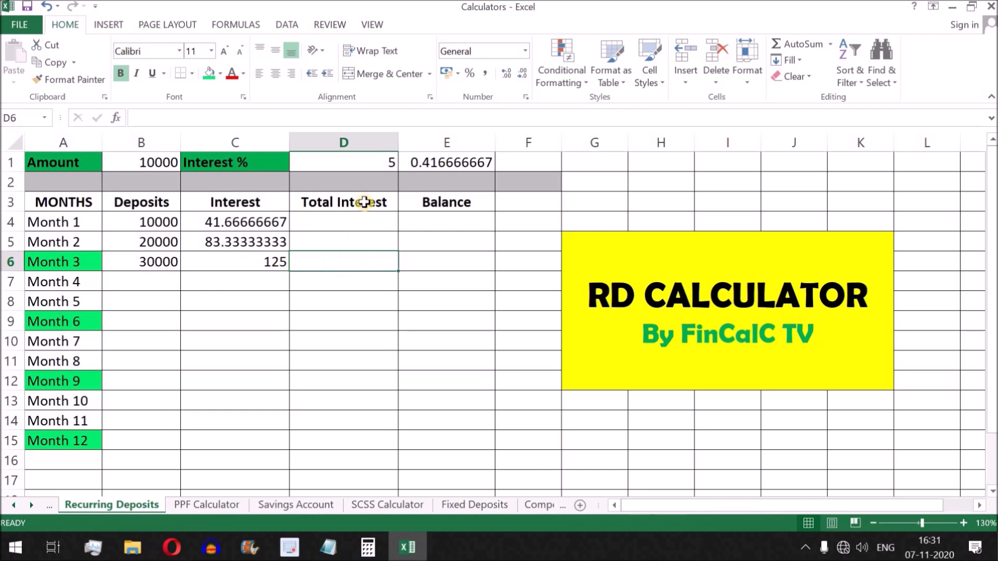
{"action": "left_click", "coordinate": [237, 27]}
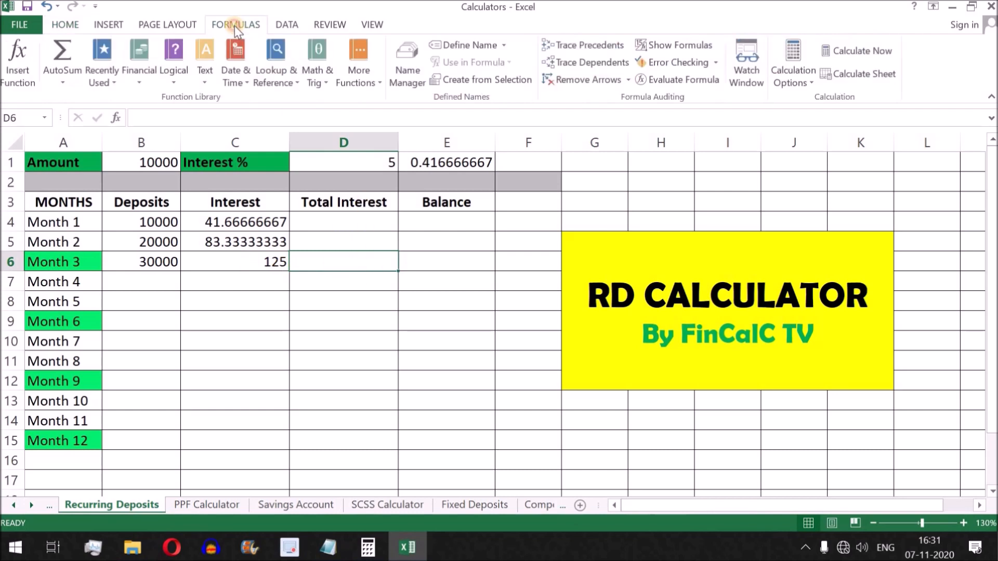
{"action": "left_click", "coordinate": [63, 82]}
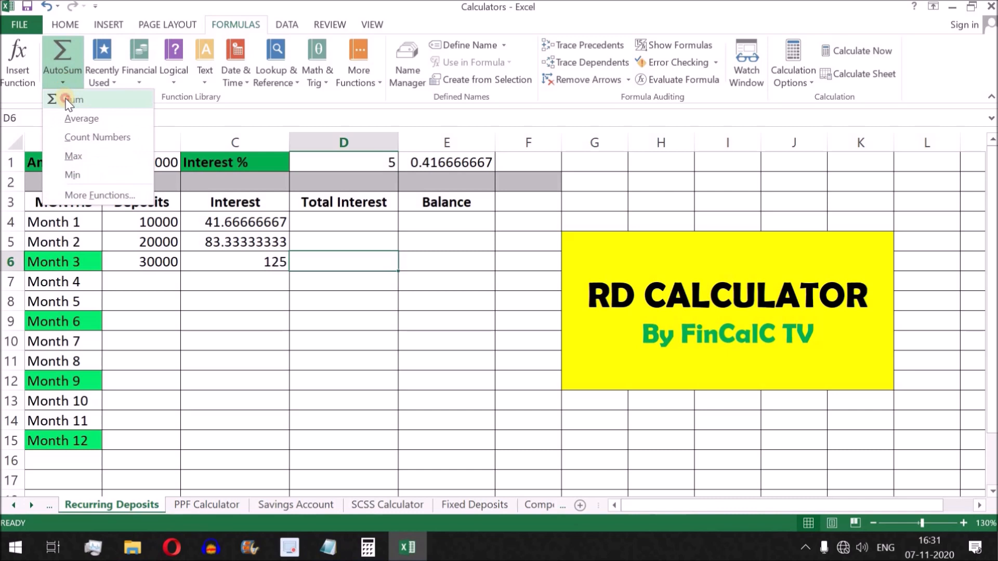
{"action": "left_click", "coordinate": [73, 98]}
{"action": "left_click_drag", "start_coordinate": [263, 223], "coordinate": [255, 258]}
{"action": "key", "text": "Return"}
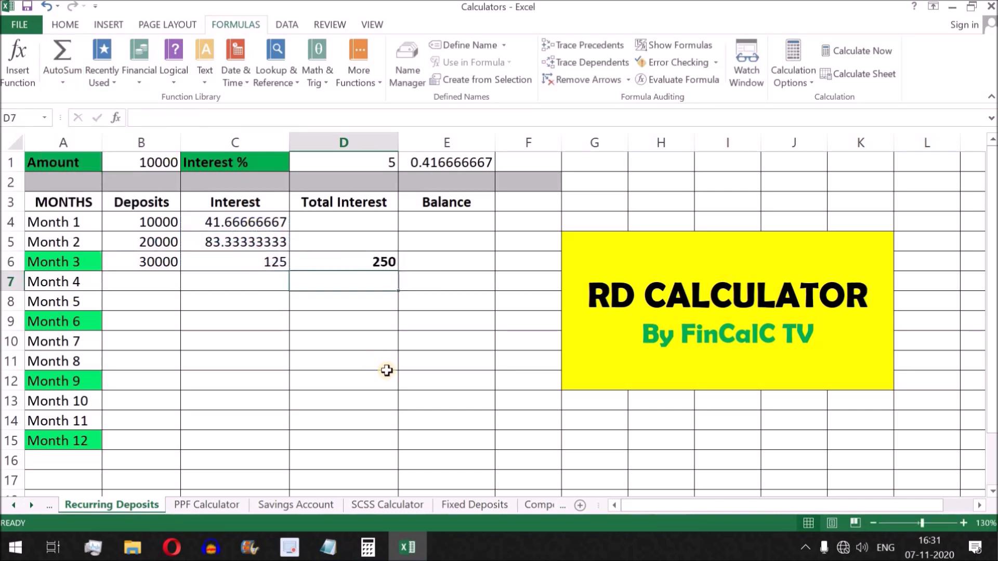
{"action": "left_click", "coordinate": [385, 265]}
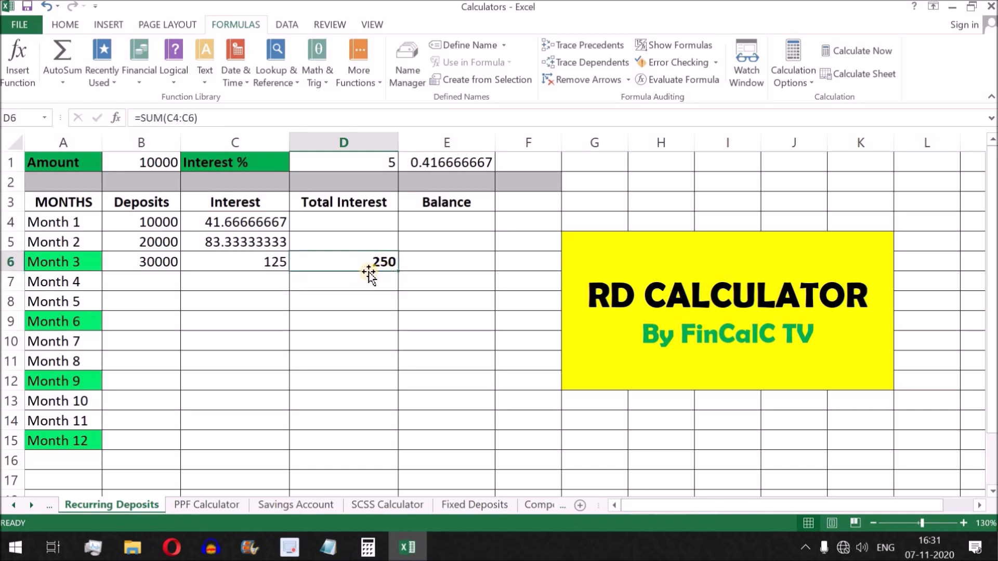
{"action": "left_click_drag", "start_coordinate": [240, 218], "coordinate": [245, 260]}
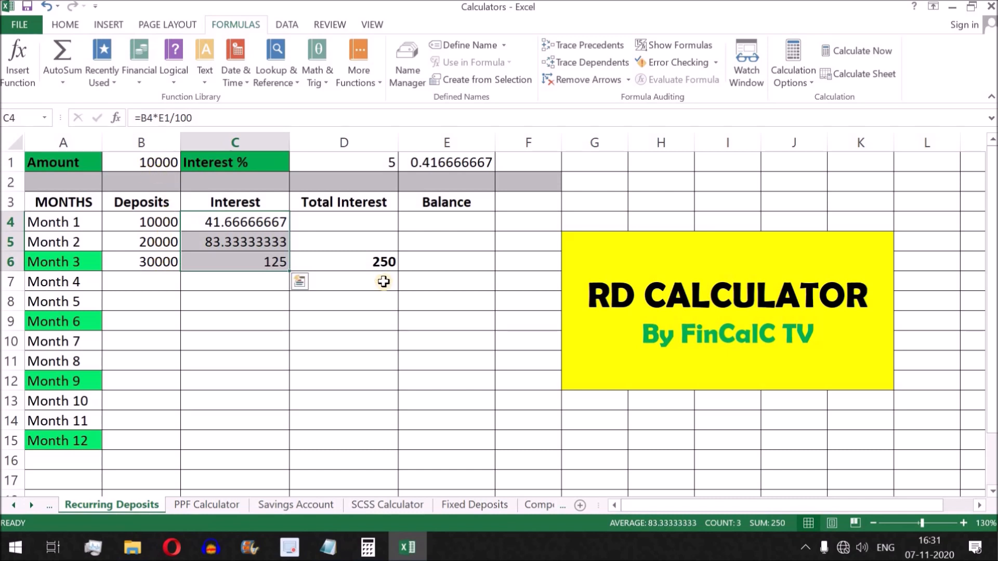
Calculate the Month 3 balance in cell E6 by adding the total interest to the deposit with the formula =B6+D6
{"action": "left_click", "coordinate": [383, 260]}
{"action": "left_click", "coordinate": [450, 265]}
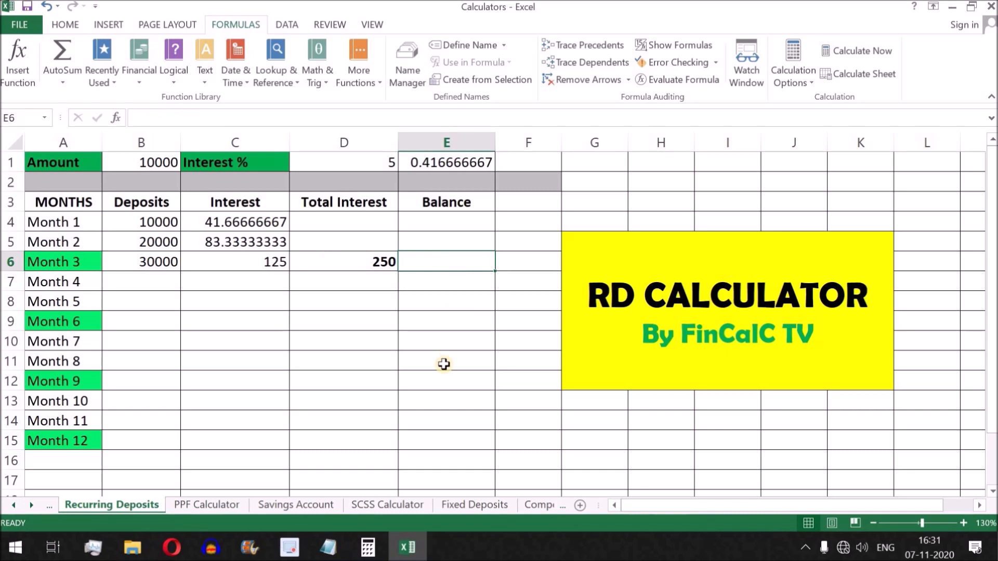
{"action": "type", "text": "="}
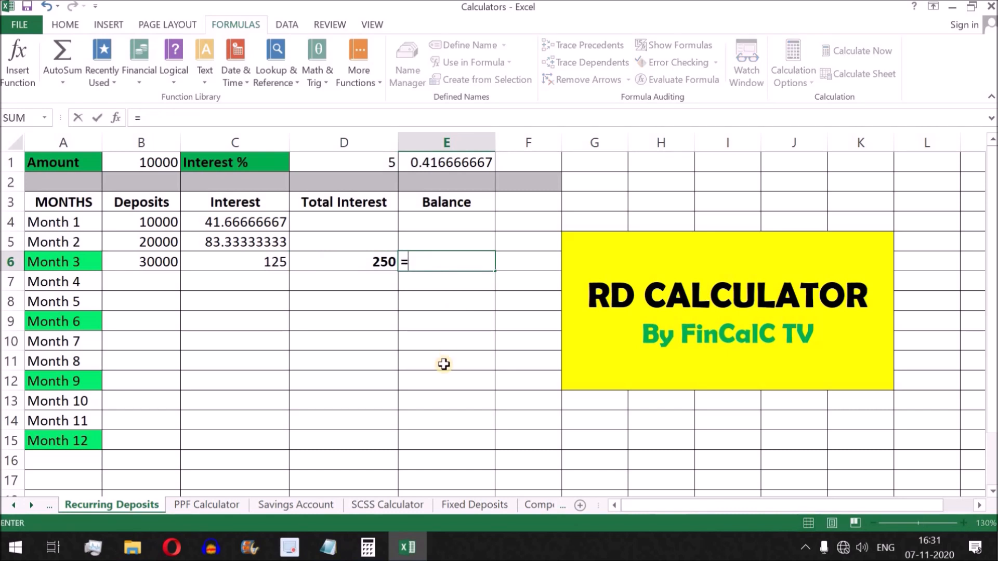
{"action": "left_click", "coordinate": [149, 259]}
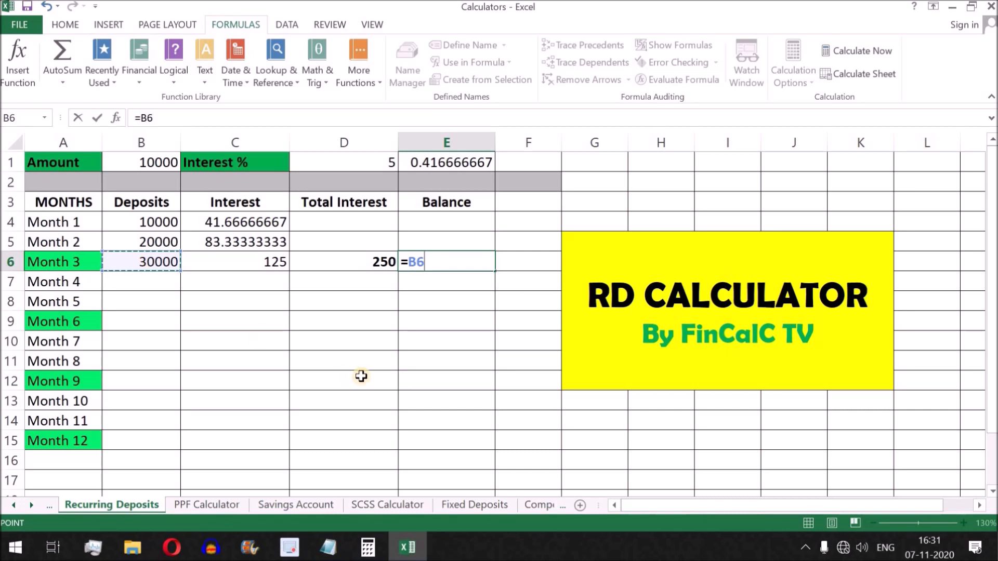
{"action": "type", "text": "+"}
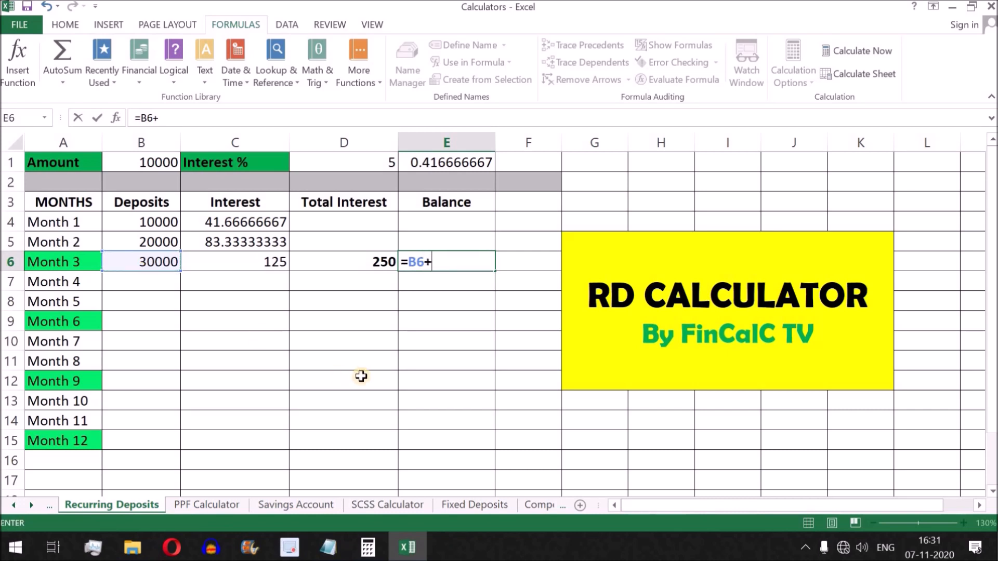
{"action": "left_click", "coordinate": [373, 263]}
{"action": "key", "text": "Return"}
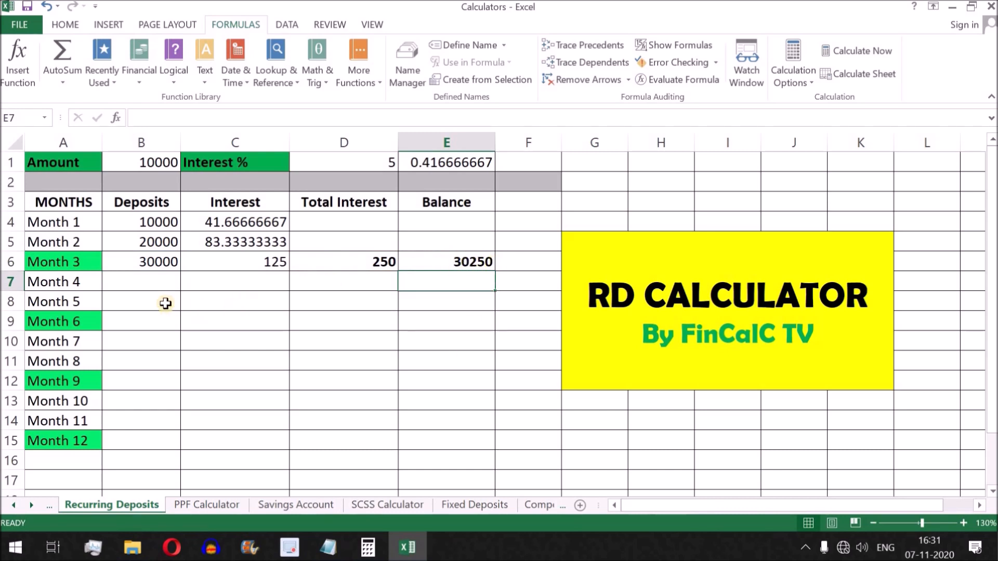
Calculate the Month 4 deposit in cell B7 by adding the Amount to the Month 3 balance with the formula =E6+B1
{"action": "left_click", "coordinate": [153, 279]}
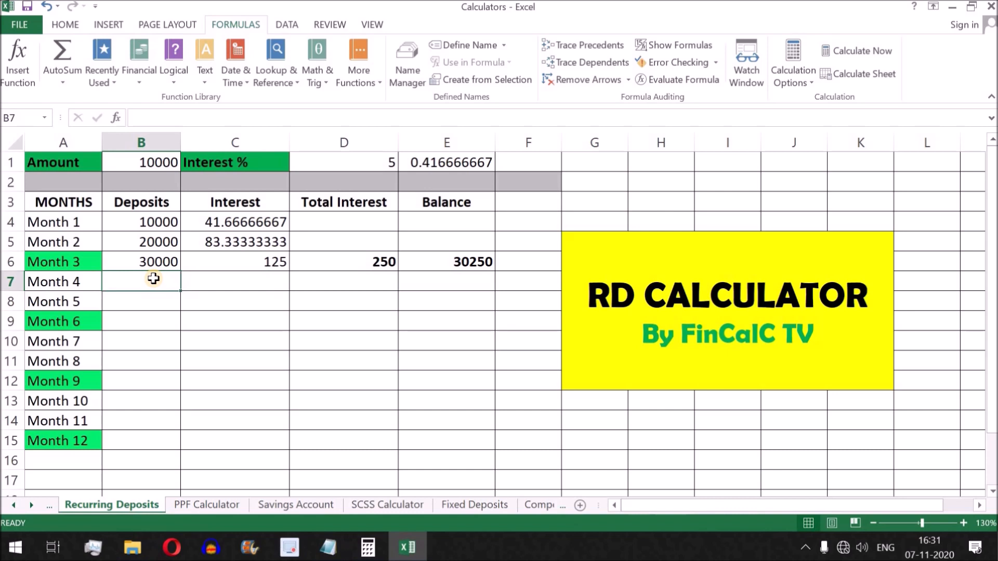
{"action": "left_click_drag", "start_coordinate": [474, 260], "coordinate": [67, 260]}
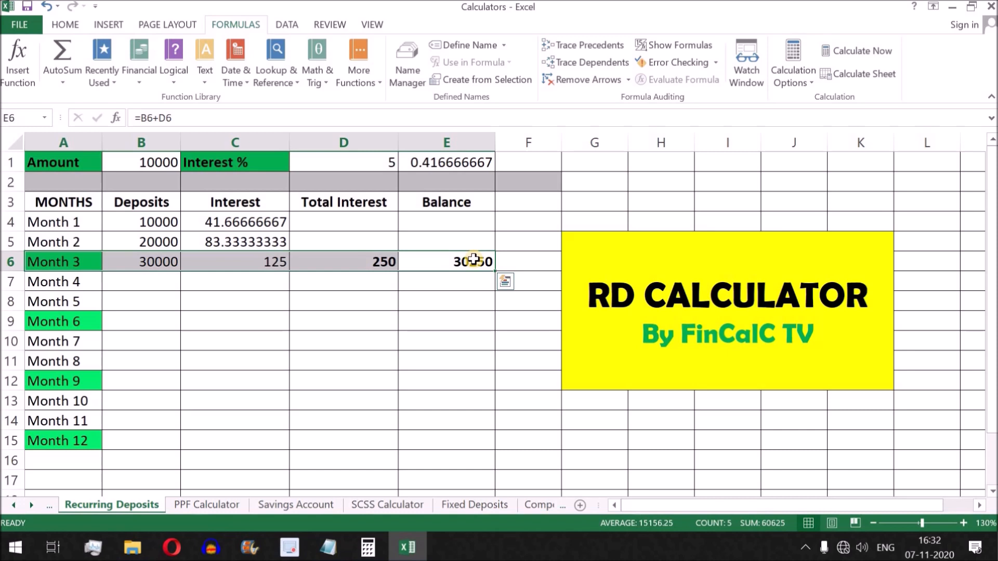
{"action": "left_click", "coordinate": [141, 283]}
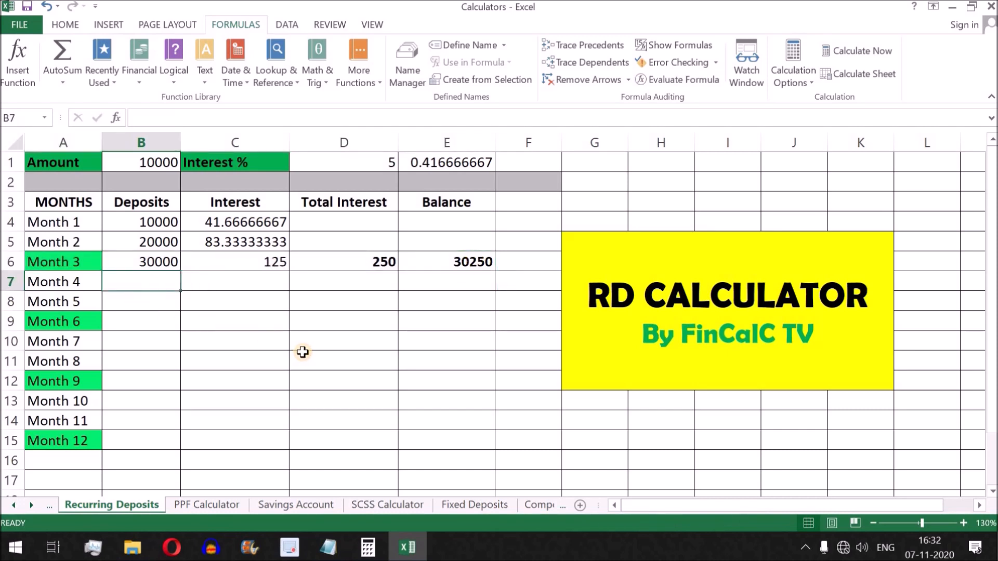
{"action": "type", "text": "="}
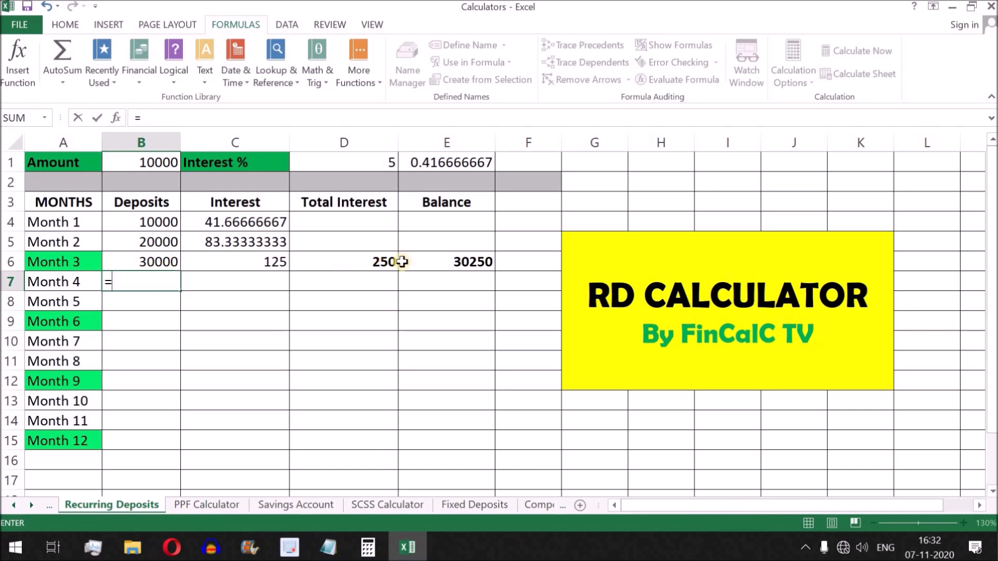
{"action": "left_click", "coordinate": [474, 263]}
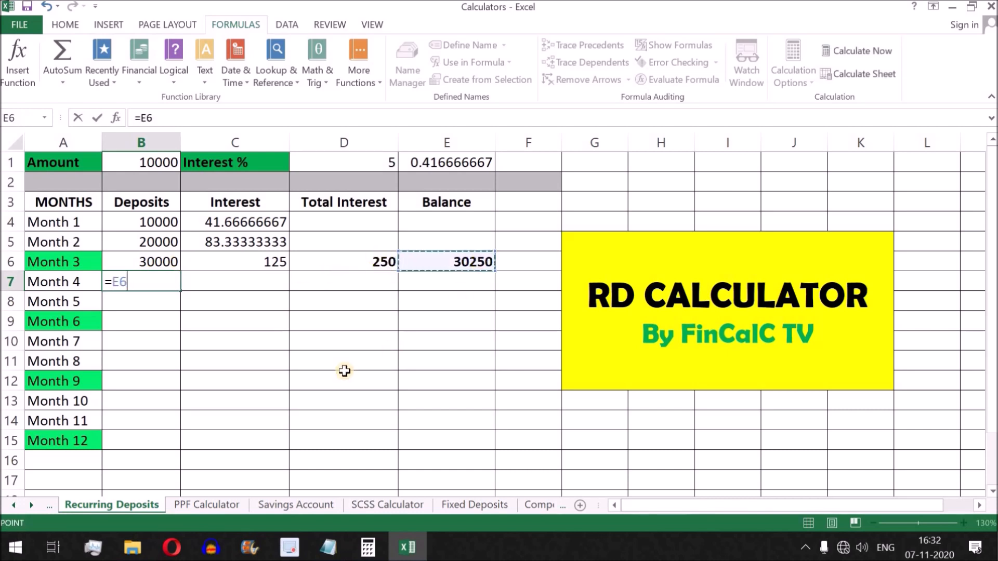
{"action": "type", "text": "+"}
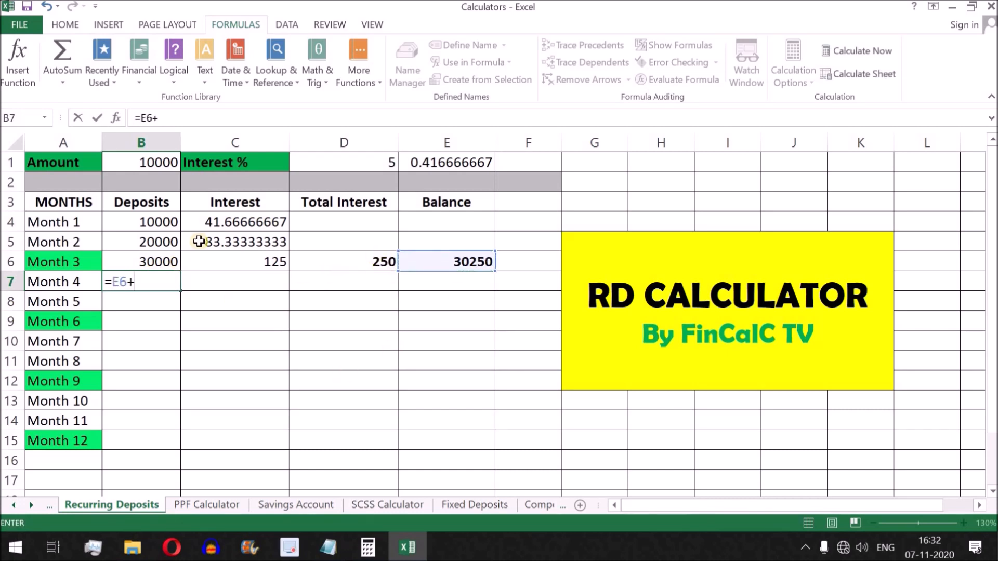
{"action": "left_click", "coordinate": [158, 165]}
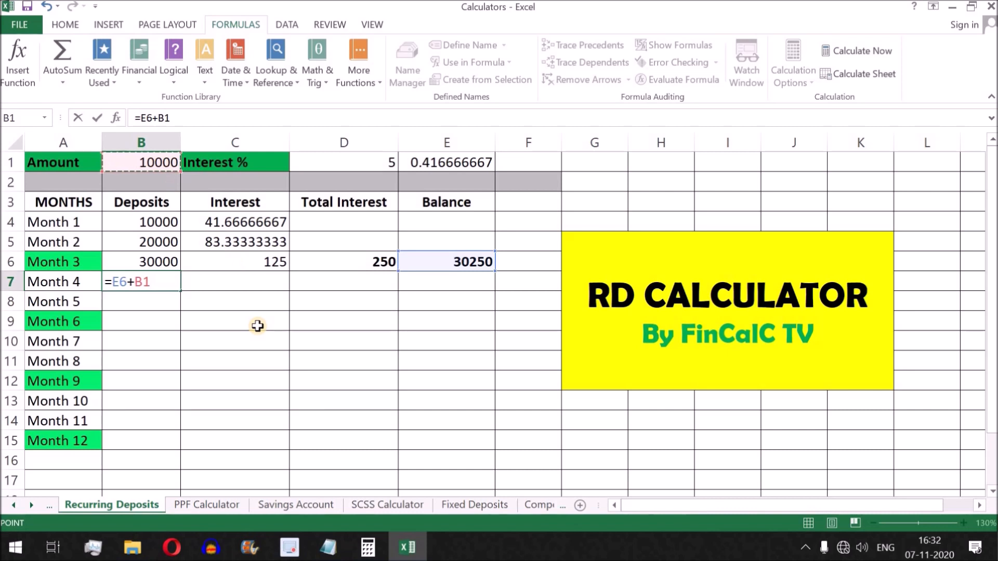
{"action": "key", "text": "Return"}
{"action": "left_click", "coordinate": [156, 283]}
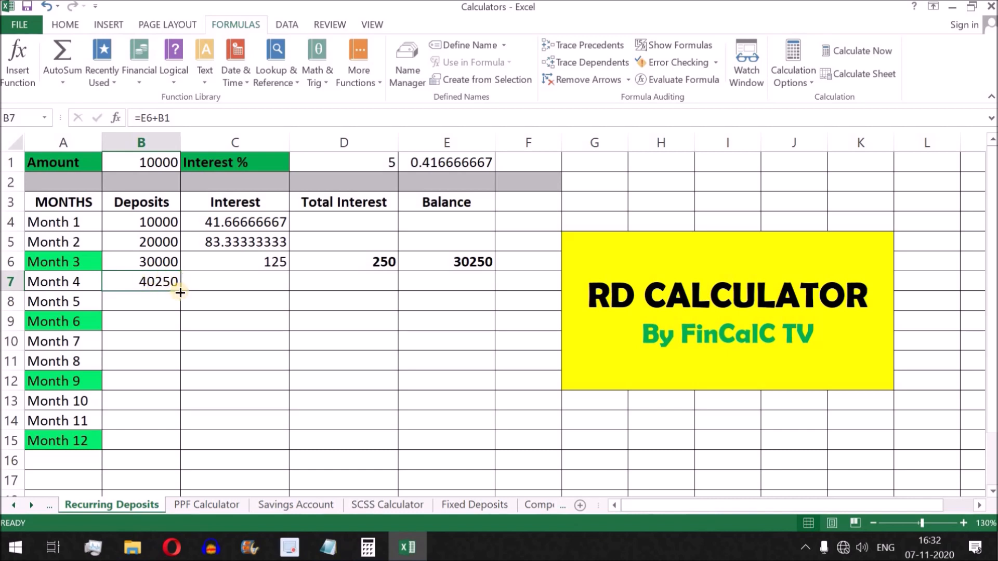
Calculate the Month 4 interest in cell C7 with the formula =B7*E1/100
{"action": "left_click", "coordinate": [239, 281]}
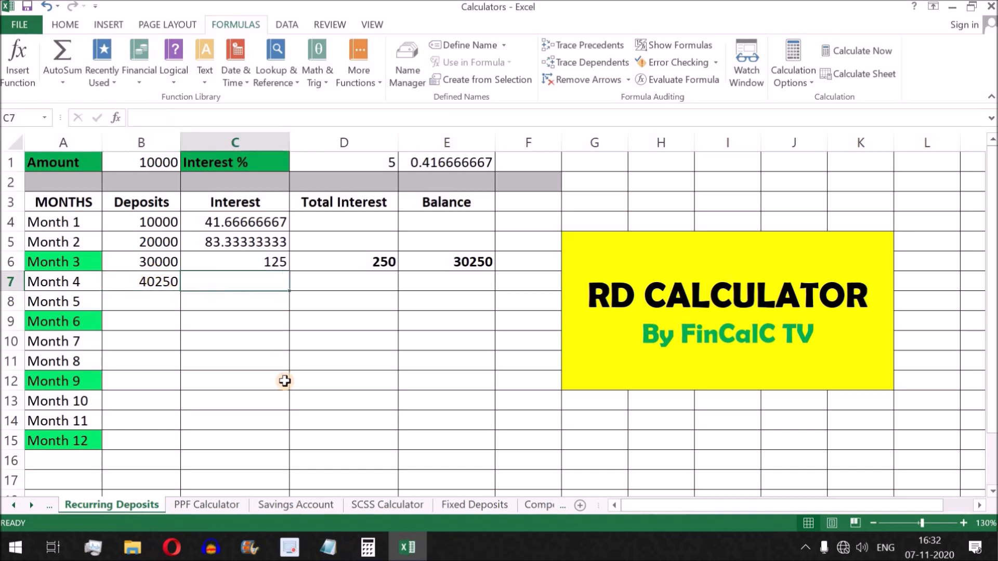
{"action": "type", "text": "="}
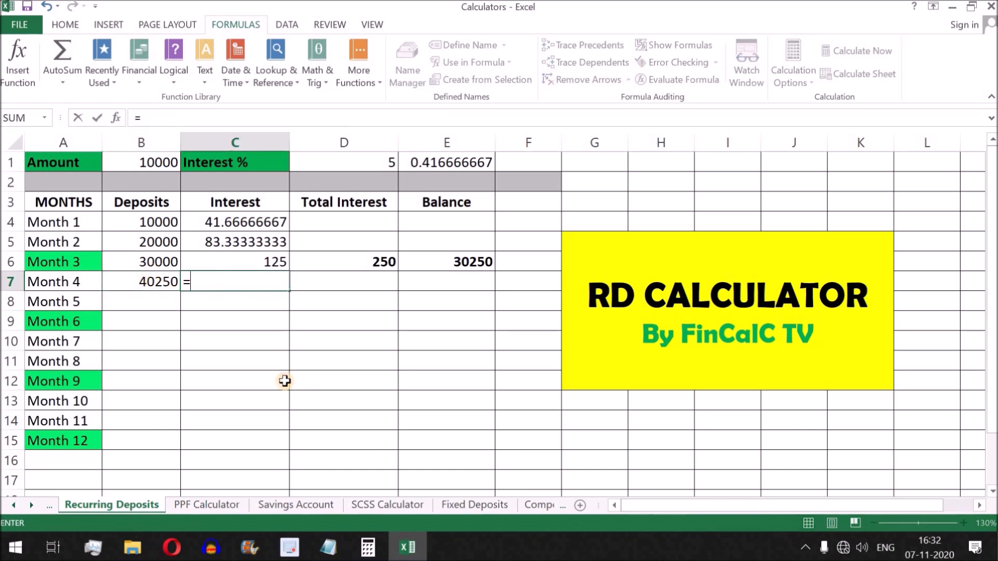
{"action": "left_click", "coordinate": [155, 281]}
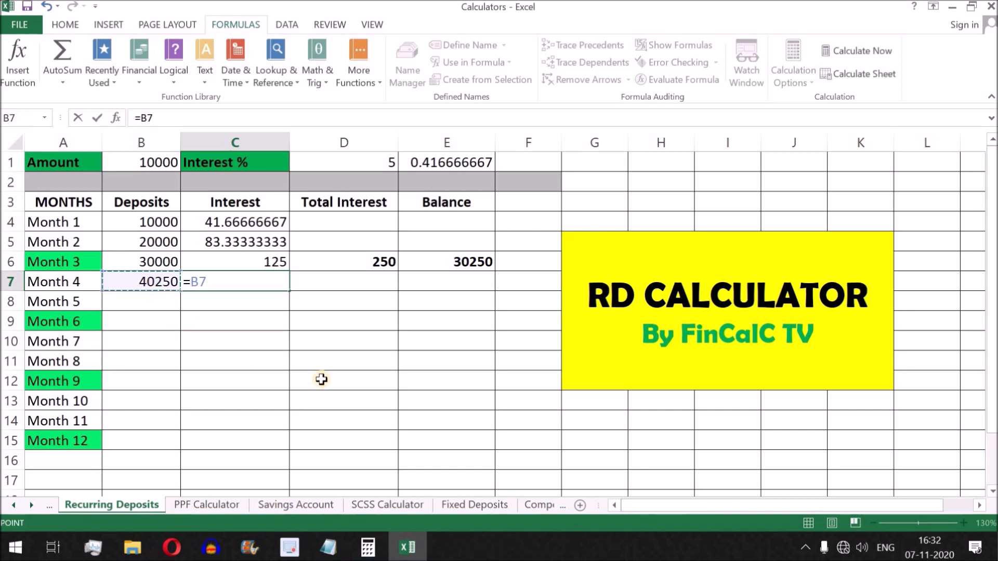
{"action": "type", "text": "*"}
{"action": "left_click", "coordinate": [447, 161]}
{"action": "type", "text": "/10"}
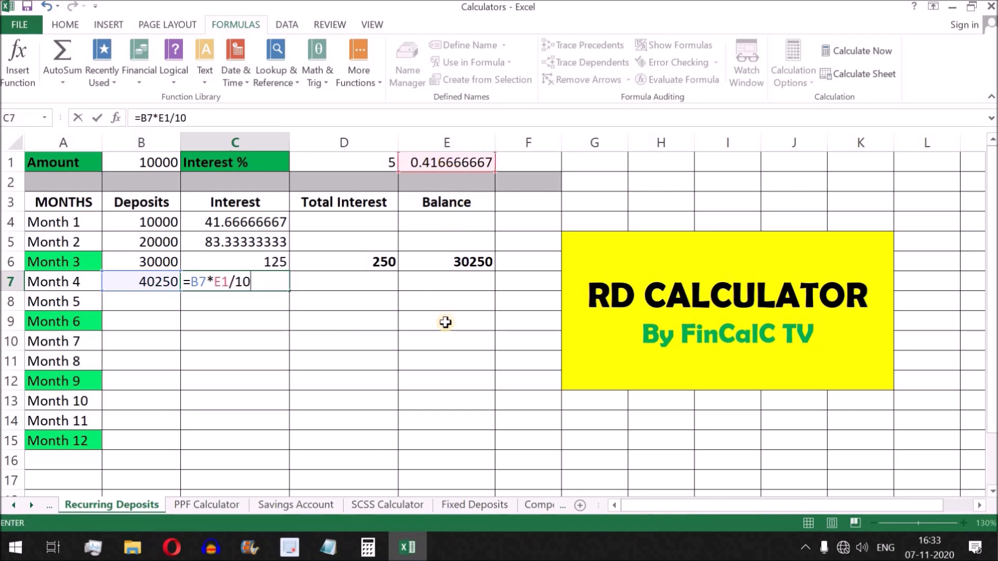
{"action": "type", "text": "0"}
{"action": "key", "text": "Return"}
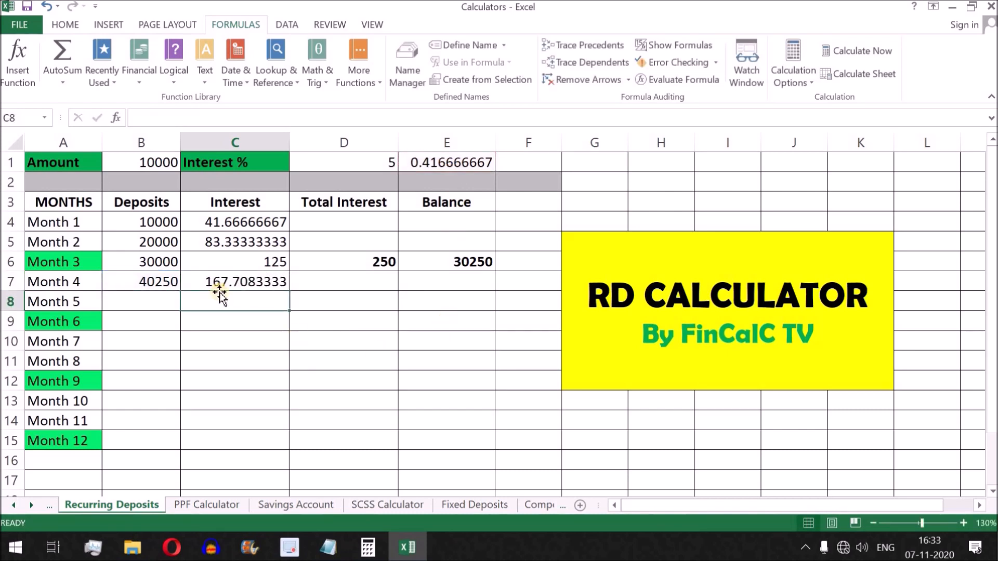
{"action": "left_click", "coordinate": [238, 281]}
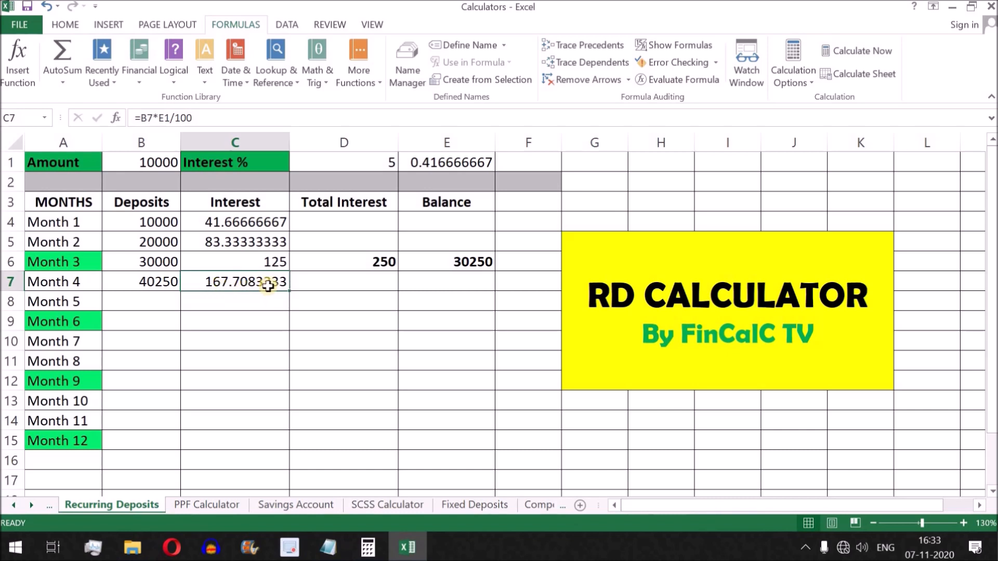
Calculate the Month 5 deposit in cell B8 by adding the Amount to the Month 4 deposit with the formula =B7+B1
{"action": "left_click", "coordinate": [151, 304]}
{"action": "type", "text": "="}
{"action": "left_click", "coordinate": [141, 281]}
{"action": "type", "text": "+"}
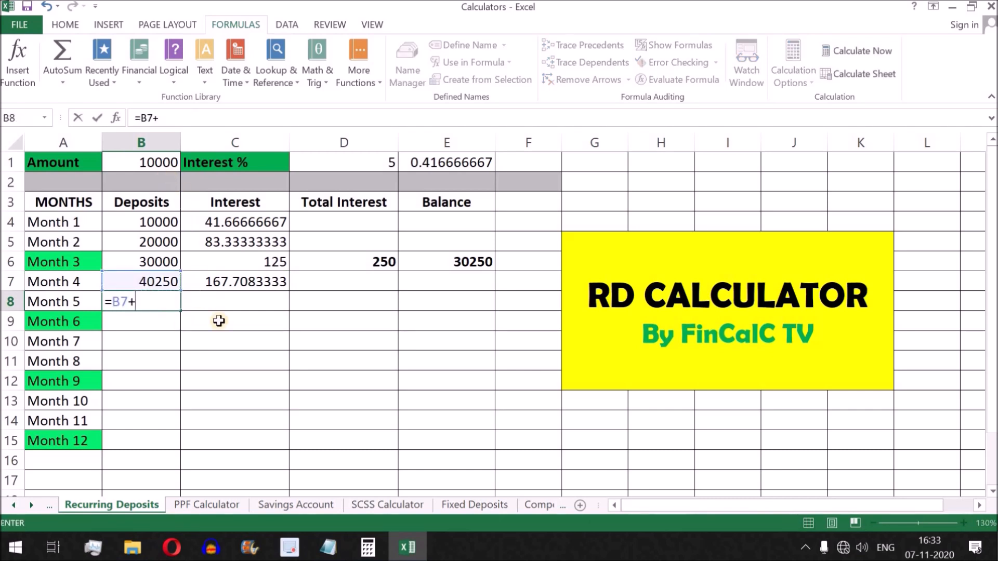
{"action": "left_click", "coordinate": [156, 165]}
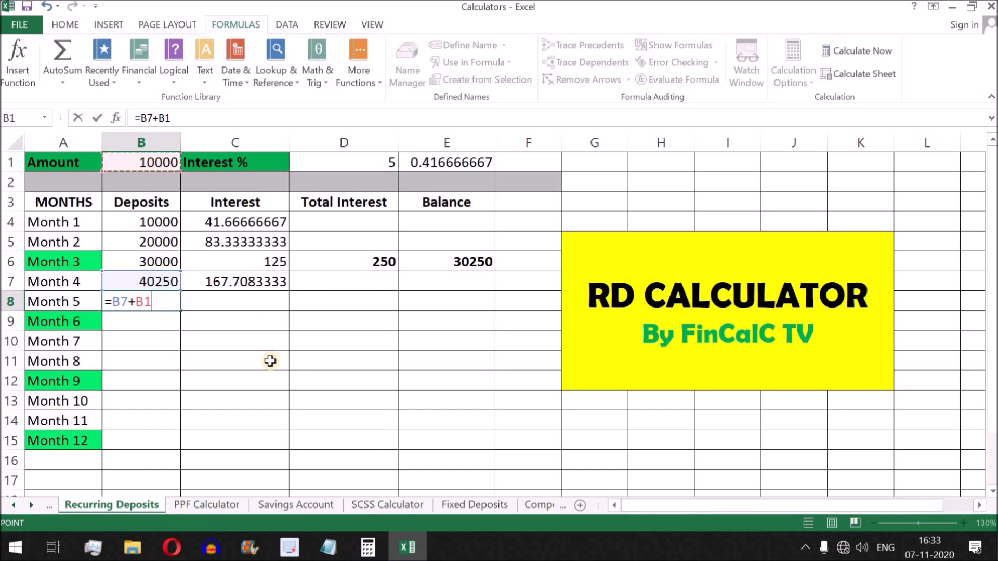
{"action": "key", "text": "Return"}
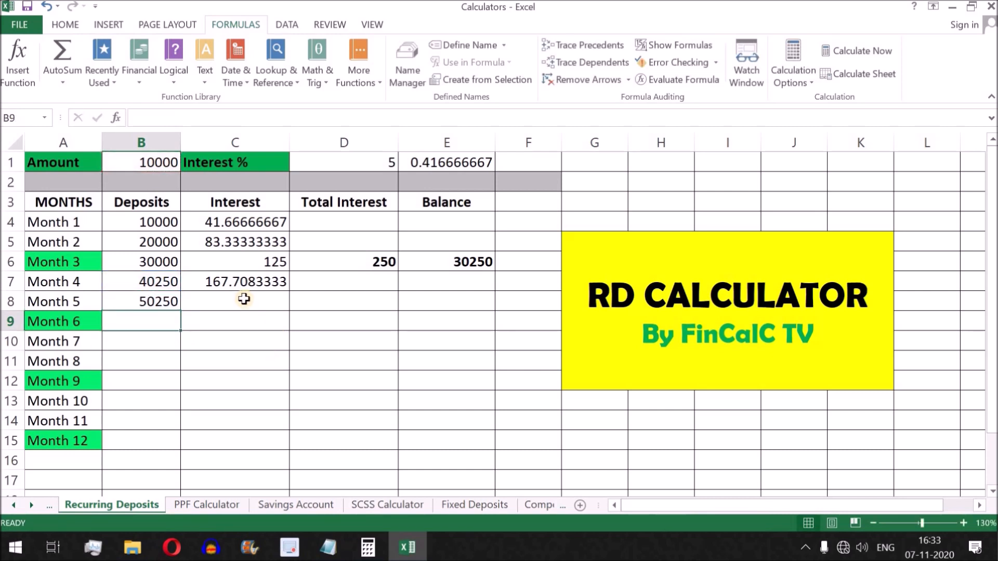
Calculate the Month 5 interest in cell C8 with the formula =B8*E1/100
{"action": "left_click", "coordinate": [243, 299]}
{"action": "type", "text": "="}
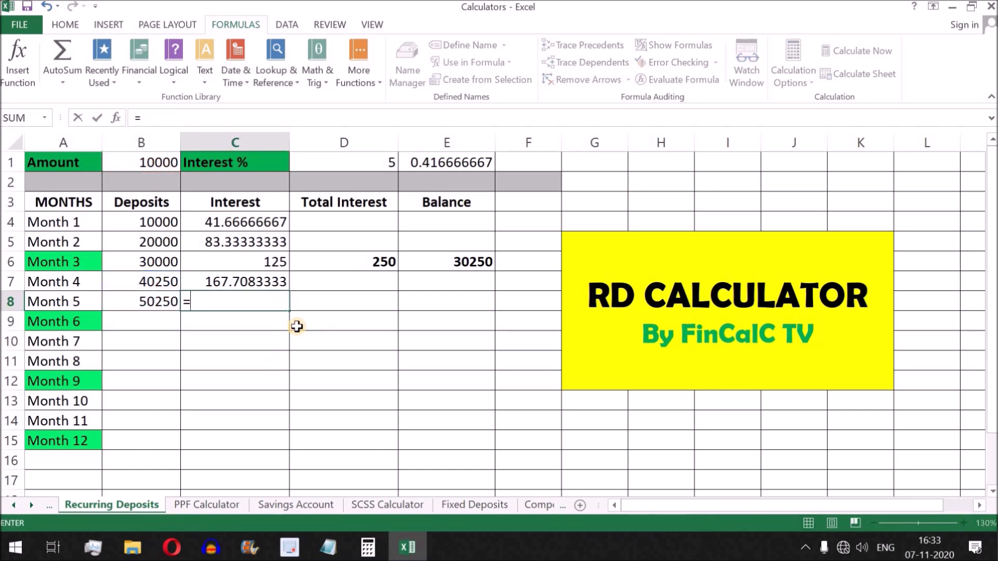
{"action": "left_click", "coordinate": [148, 299]}
{"action": "type", "text": "*"}
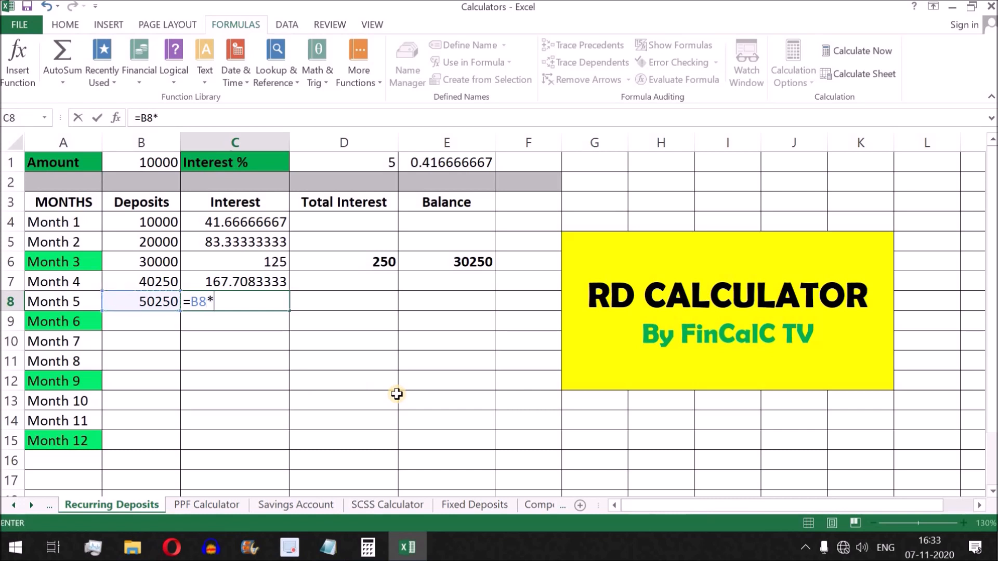
{"action": "left_click", "coordinate": [451, 163]}
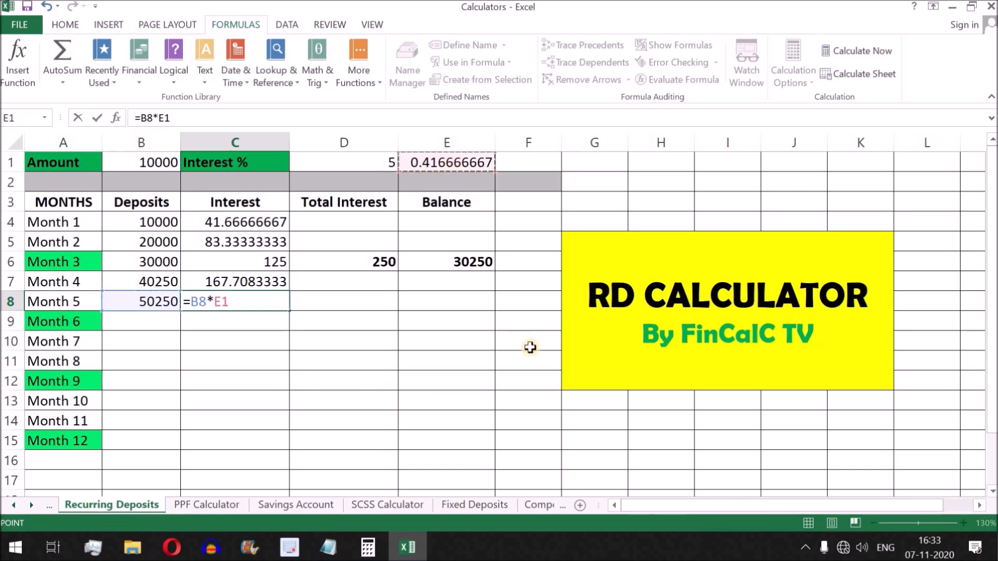
{"action": "type", "text": "/100"}
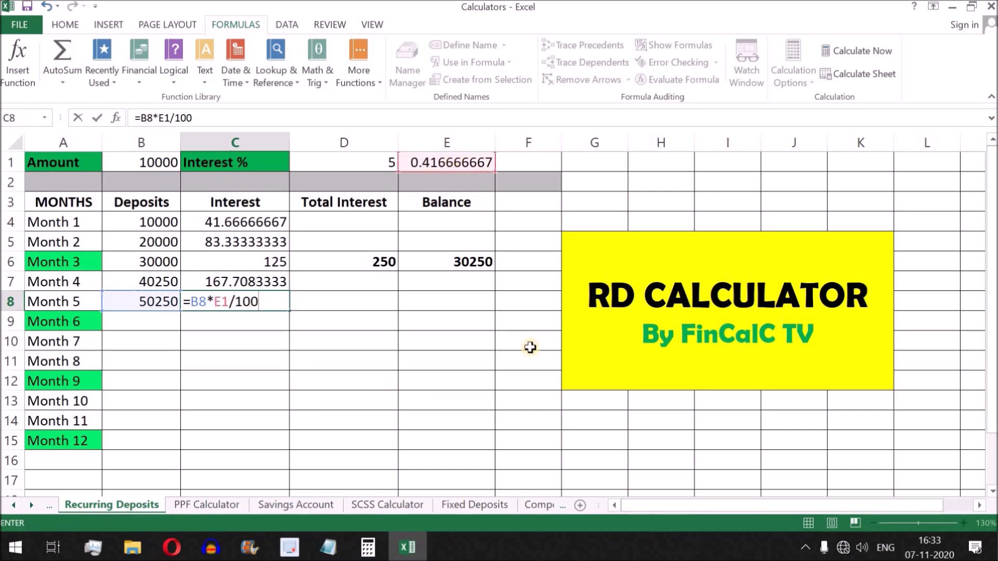
{"action": "key", "text": "Return"}
Calculate the Month 6 deposit in cell B9 by adding the Amount to the Month 5 deposit with the formula =B8+B1
{"action": "left_click", "coordinate": [159, 326]}
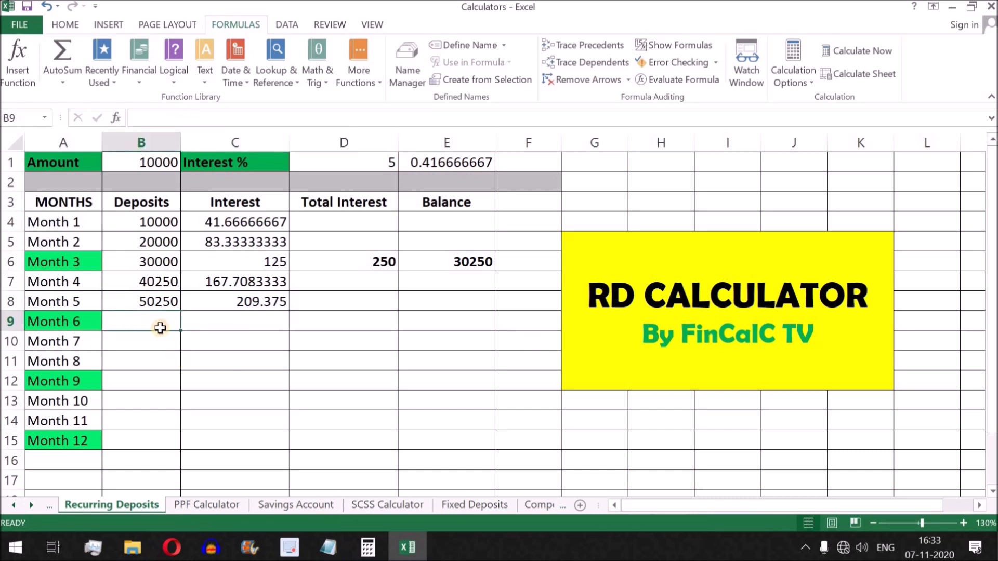
{"action": "type", "text": "="}
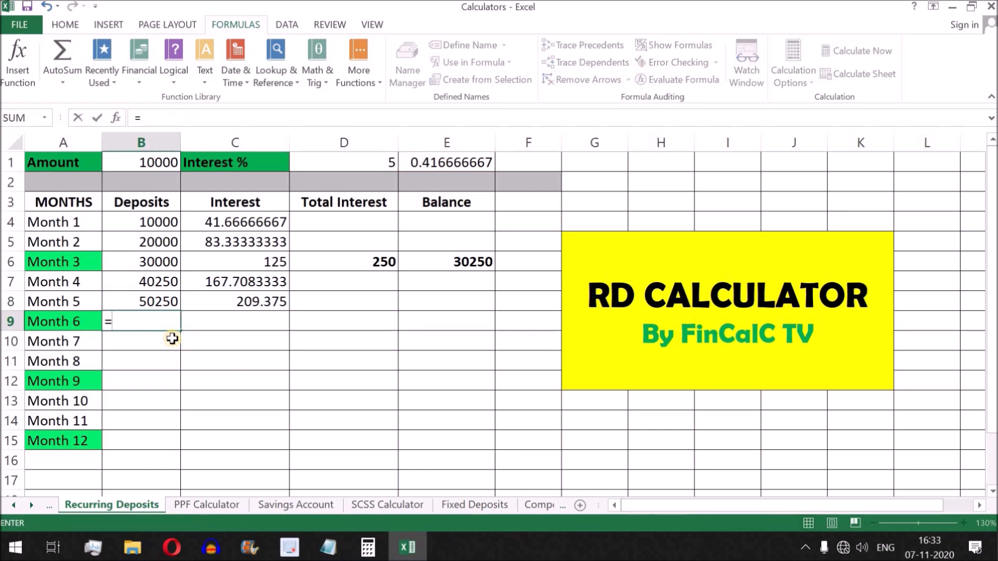
{"action": "left_click", "coordinate": [166, 302]}
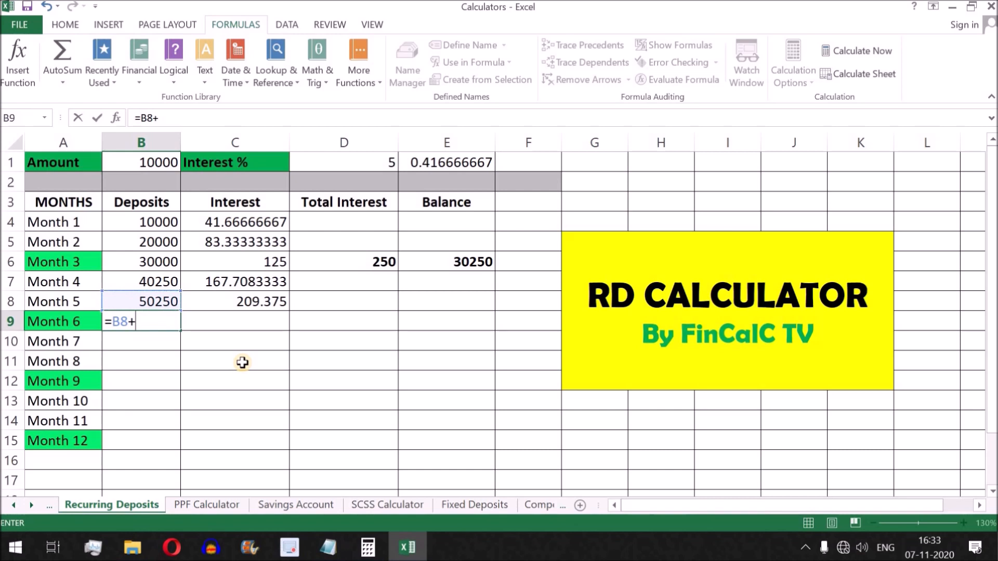
{"action": "type", "text": "+"}
{"action": "left_click", "coordinate": [156, 163]}
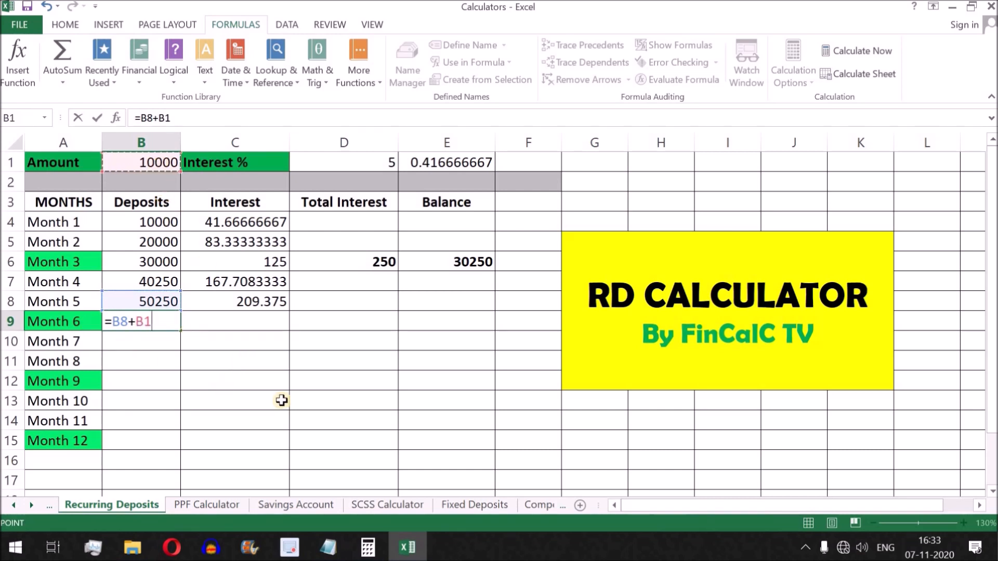
{"action": "key", "text": "Return"}
Calculate the Month 6 interest in cell C9 with the formula =B9*E1/100
{"action": "left_click", "coordinate": [253, 325]}
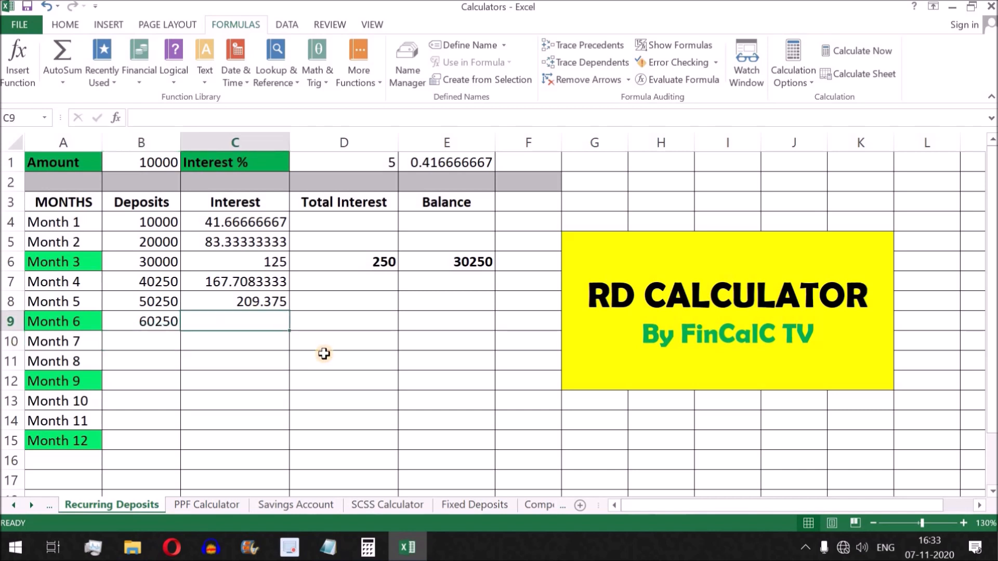
{"action": "type", "text": "="}
{"action": "left_click", "coordinate": [153, 322]}
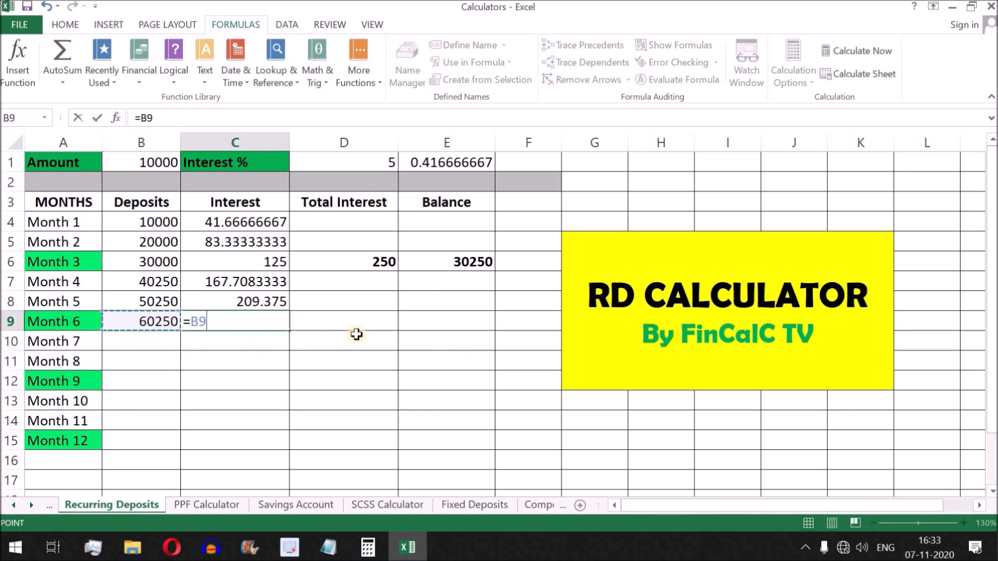
{"action": "type", "text": "*"}
{"action": "left_click", "coordinate": [445, 163]}
{"action": "type", "text": "/100"}
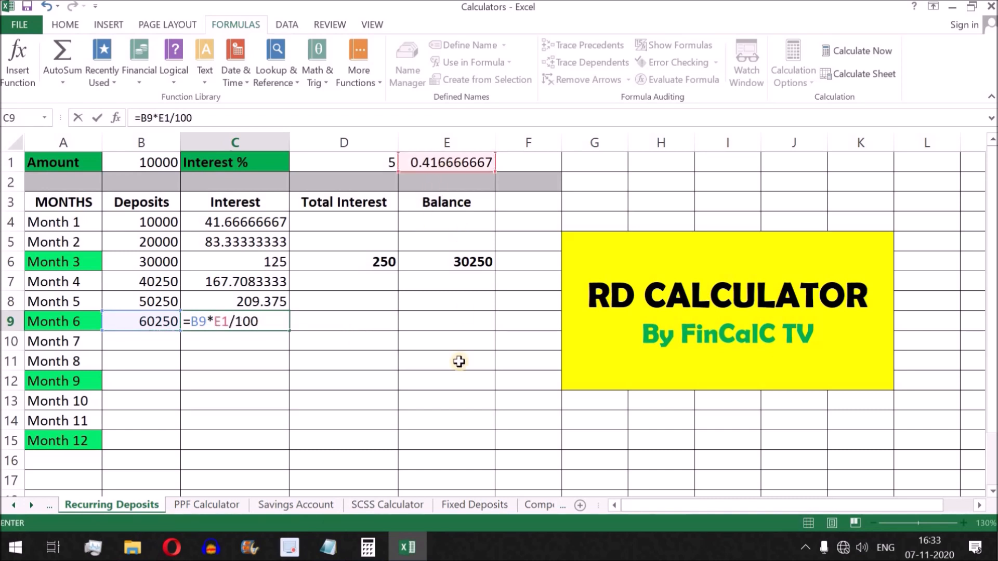
{"action": "key", "text": "Return"}
Sum the Month 4 to Month 6 interest in cell D9 with the formula =SUM(C7:C9)
{"action": "key", "text": "Up"}
{"action": "key", "text": "Right"}
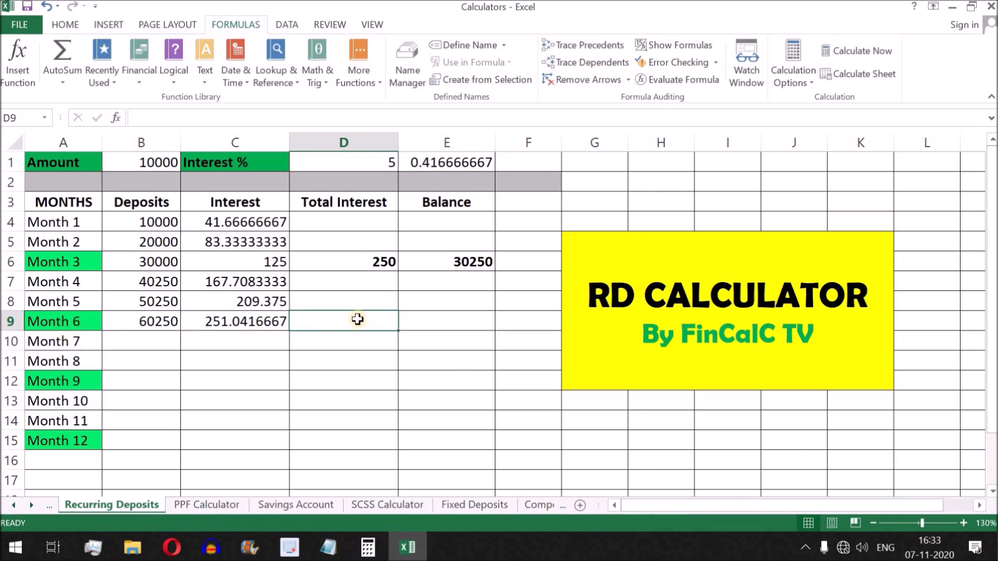
{"action": "left_click", "coordinate": [377, 261]}
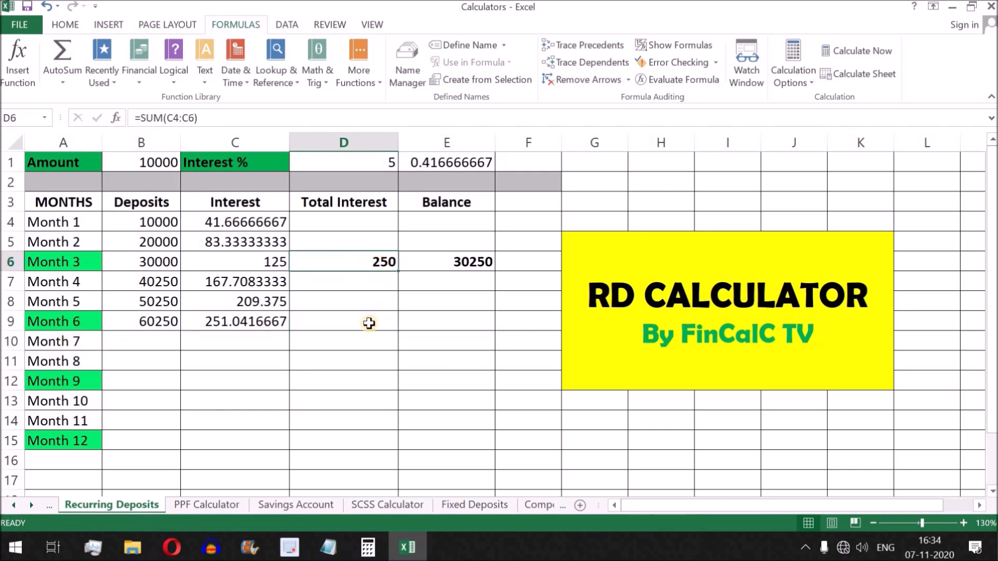
{"action": "left_click_drag", "start_coordinate": [260, 280], "coordinate": [281, 323]}
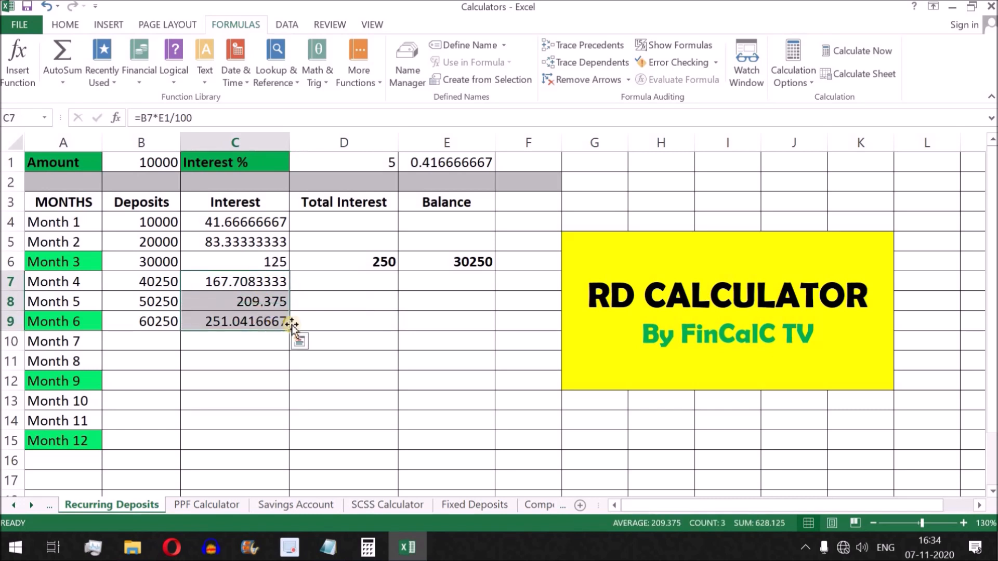
{"action": "left_click", "coordinate": [353, 321]}
{"action": "left_click", "coordinate": [63, 84]}
{"action": "left_click", "coordinate": [75, 115]}
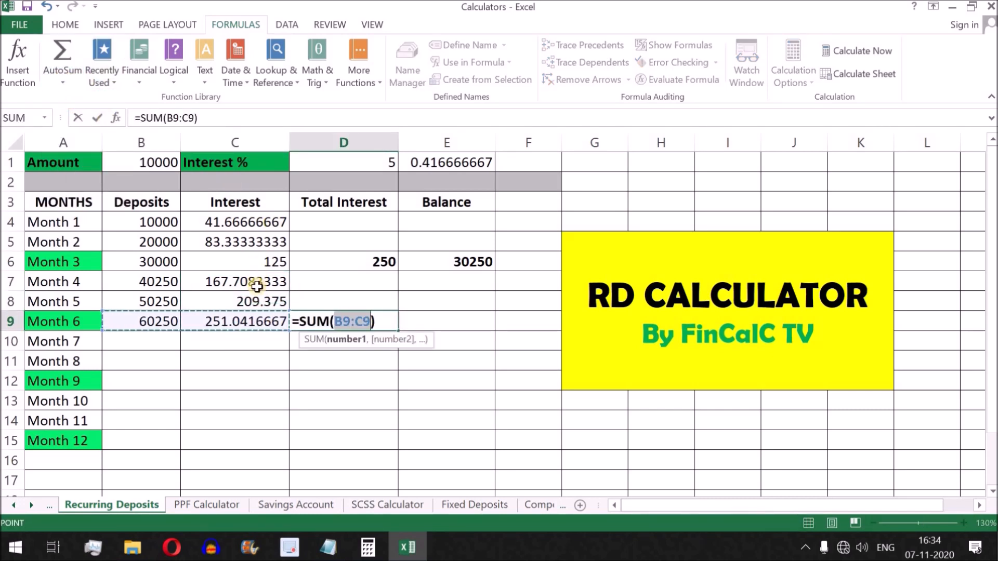
{"action": "left_click_drag", "start_coordinate": [256, 285], "coordinate": [263, 320]}
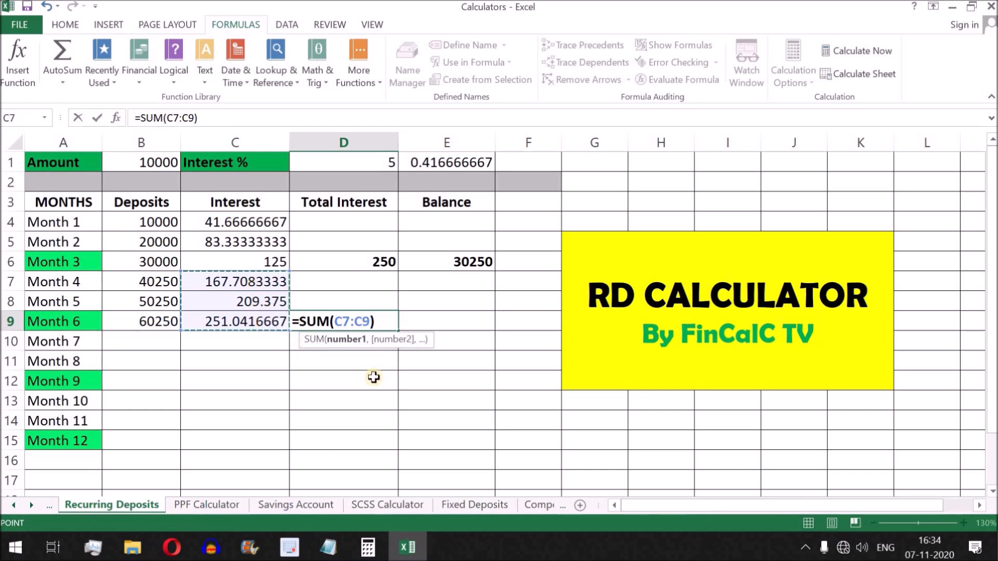
{"action": "key", "text": "Return"}
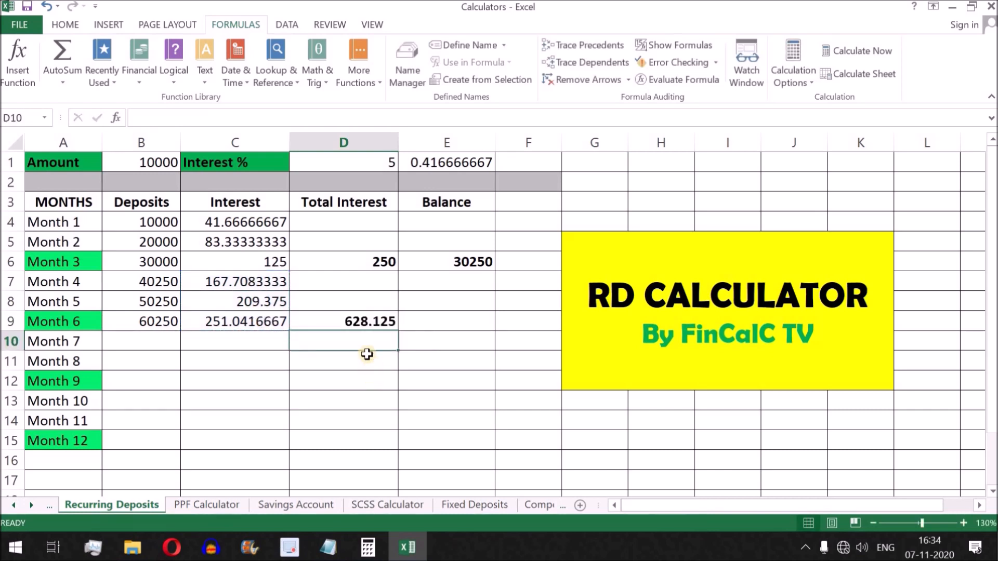
Calculate the Month 6 balance in cell E9 by adding the total interest to the deposit with the formula =B9+D9
{"action": "left_click", "coordinate": [357, 321]}
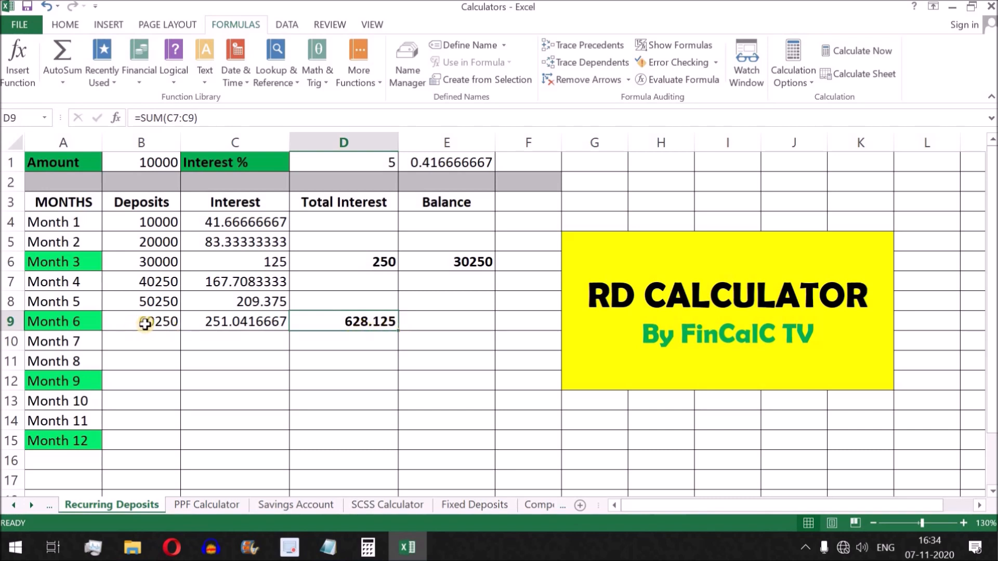
{"action": "left_click", "coordinate": [439, 318]}
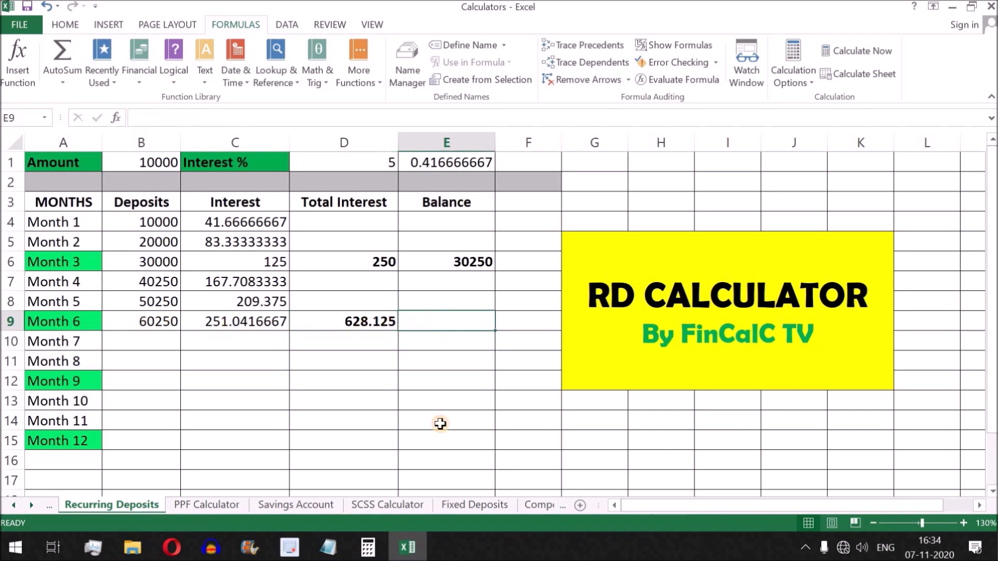
{"action": "type", "text": "="}
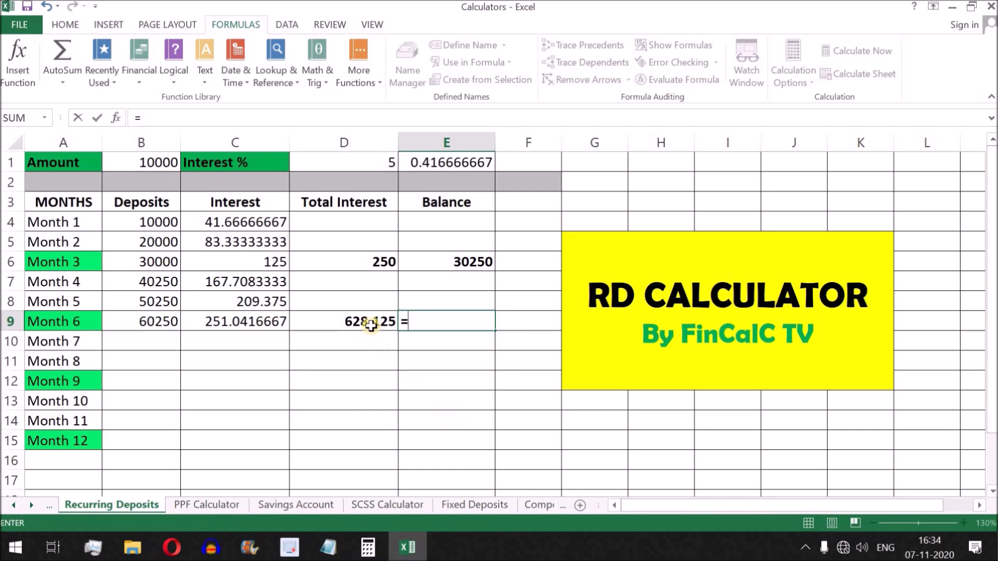
{"action": "left_click", "coordinate": [150, 320]}
{"action": "type", "text": "+"}
{"action": "left_click", "coordinate": [362, 322]}
{"action": "key", "text": "Return"}
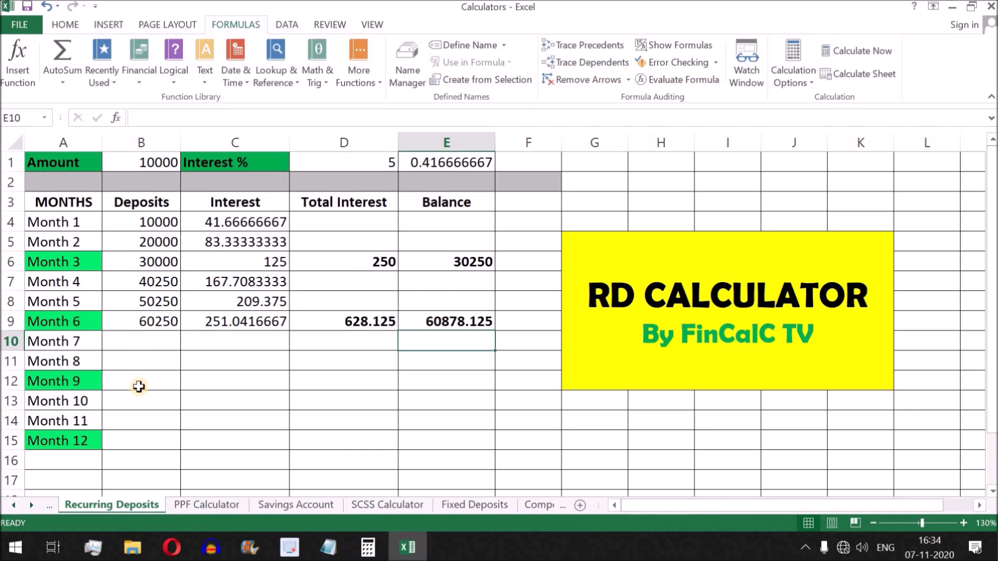
Calculate the Month 7 to 9 deposits in B10:B12, starting from the Month 6 balance plus the Amount, and their monthly interest in C10:C12
{"action": "left_click", "coordinate": [145, 341]}
{"action": "type", "text": "="}
{"action": "left_click", "coordinate": [447, 321]}
{"action": "left_click", "coordinate": [142, 361]}
{"action": "type", "text": "="}
{"action": "left_click", "coordinate": [141, 380]}
{"action": "type", "text": "="}
{"action": "left_click", "coordinate": [141, 361]}
{"action": "left_click", "coordinate": [234, 381]}
{"action": "type", "text": "="}
Calculate the Month 9 total interest in cell D12 with =SUM(C10:C12) and the balance in cell E12 with =B12+D12
{"action": "left_click", "coordinate": [343, 381]}
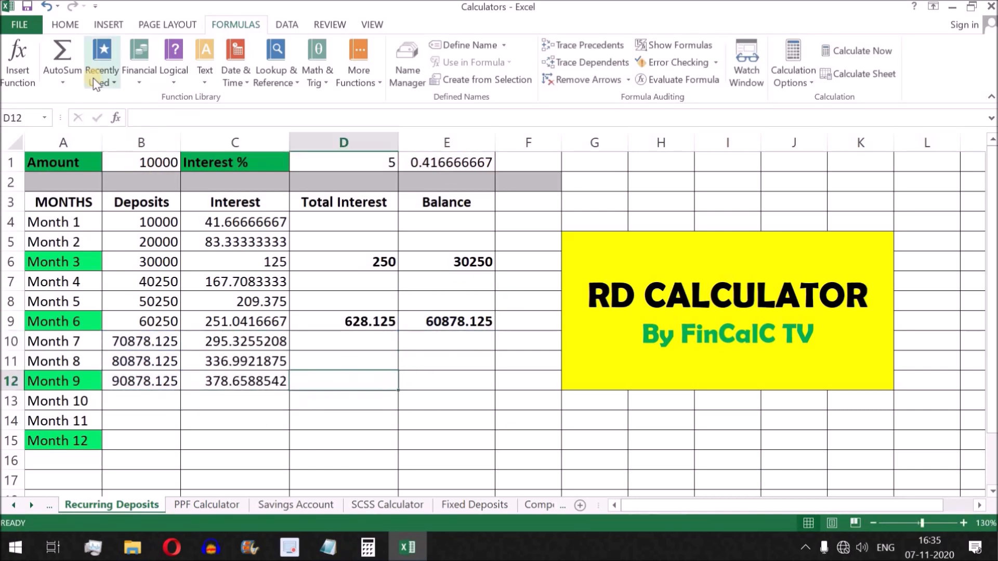
{"action": "left_click", "coordinate": [62, 57]}
{"action": "left_click", "coordinate": [447, 381]}
{"action": "key", "text": "Return"}
{"action": "left_click", "coordinate": [348, 383]}
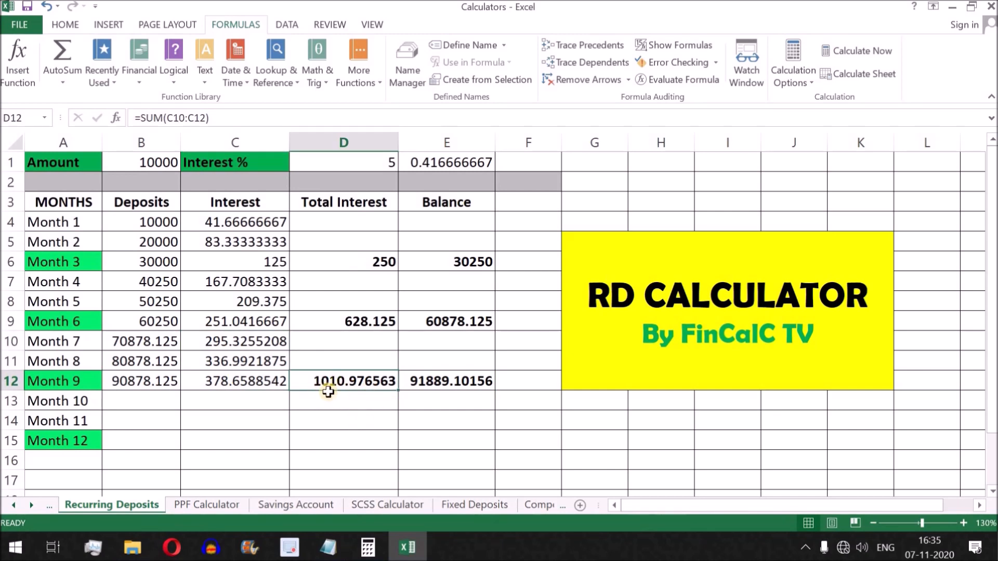
{"action": "left_click_drag", "start_coordinate": [254, 382], "coordinate": [254, 383]}
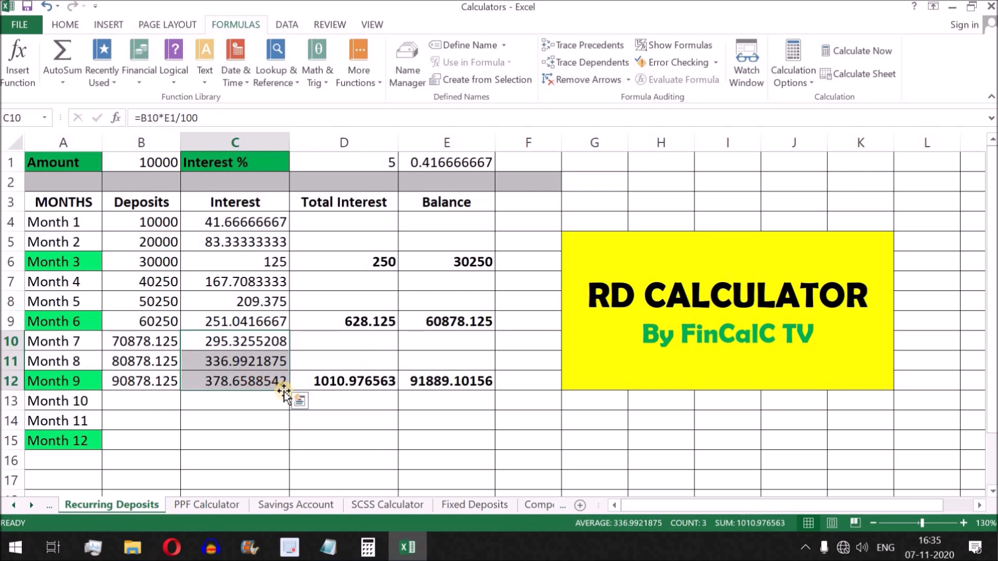
{"action": "left_click", "coordinate": [356, 384]}
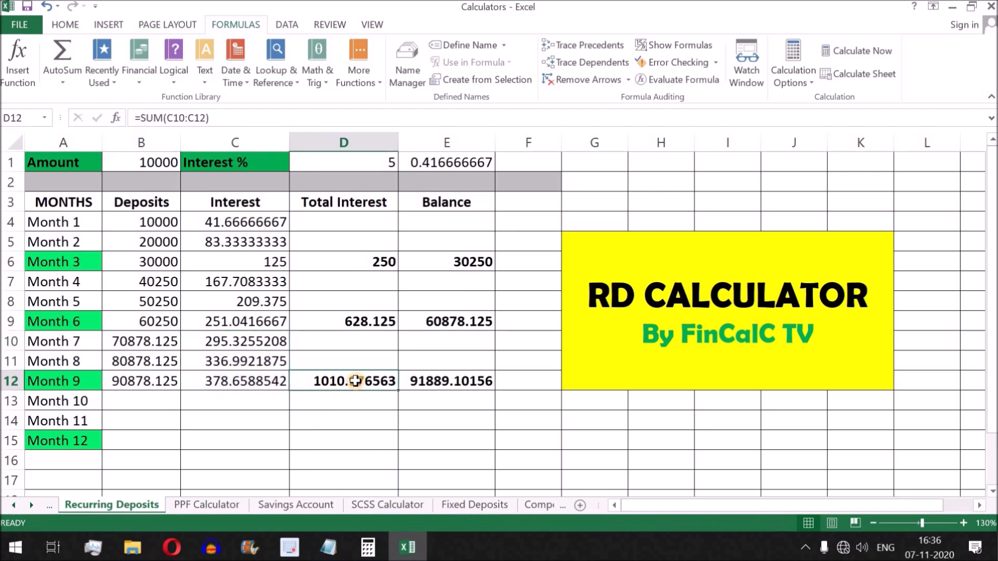
{"action": "left_click", "coordinate": [161, 382]}
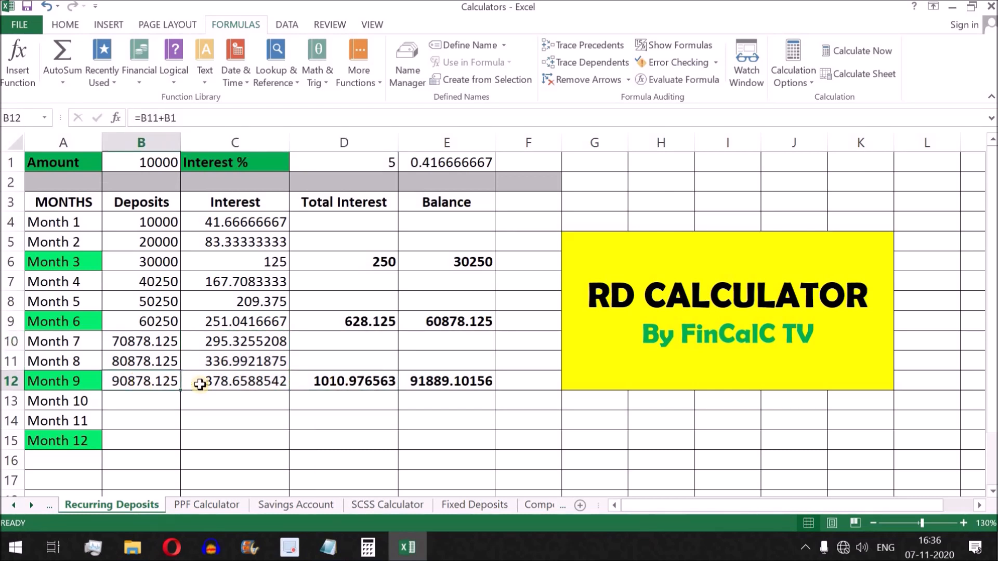
{"action": "left_click", "coordinate": [445, 379]}
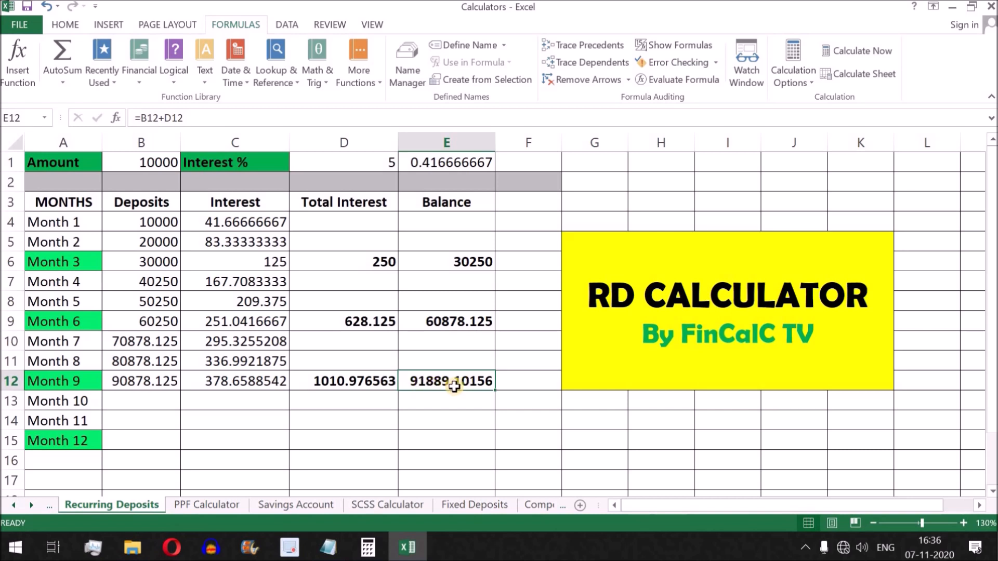
Calculate the Month 10 deposit in cell B13 by adding the Amount to the Month 9 balance with the formula =E12+B1
{"action": "left_click_drag", "start_coordinate": [78, 401], "coordinate": [82, 440]}
{"action": "left_click_drag", "start_coordinate": [225, 399], "coordinate": [230, 439]}
{"action": "key", "text": "Left"}
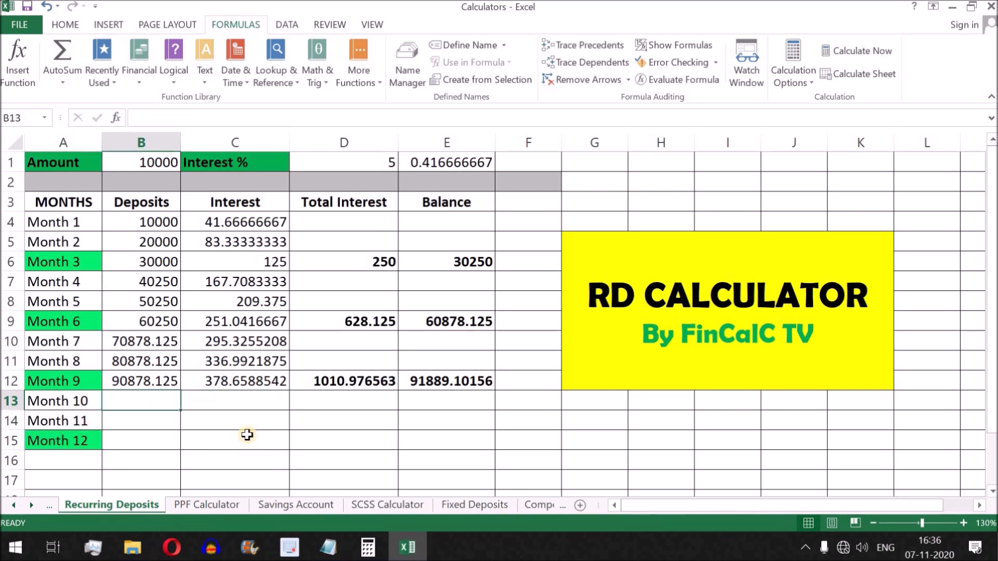
{"action": "type", "text": "="}
{"action": "left_click", "coordinate": [447, 382]}
{"action": "type", "text": "+"}
{"action": "left_click", "coordinate": [142, 162]}
Complete the deposits and interest through Month 12, with total interest =SUM(C13:C15) in D15 and balance =B15+D15 in E15
{"action": "key", "text": "Tab"}
{"action": "type", "text": "="}
{"action": "left_click", "coordinate": [139, 401]}
{"action": "type", "text": "*"}
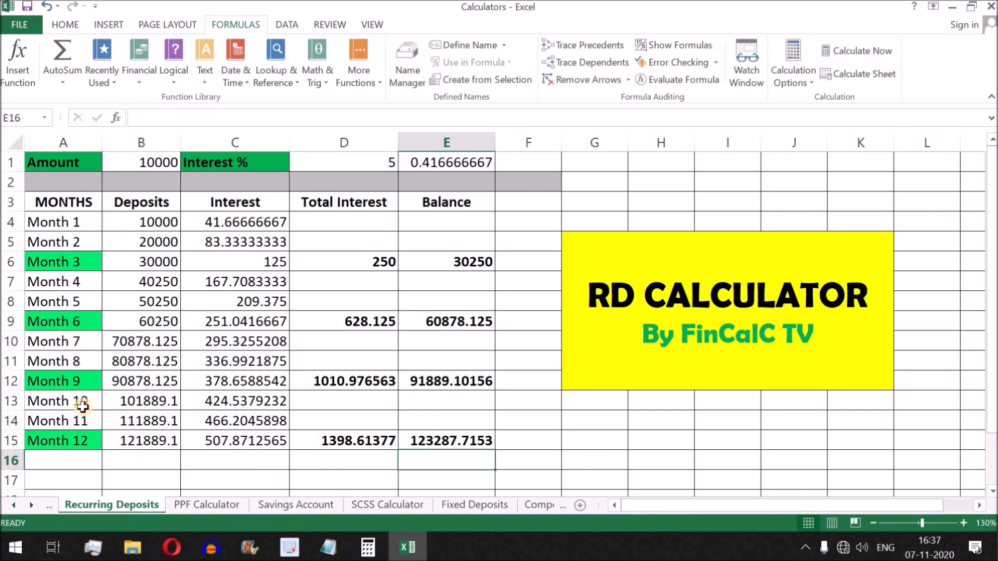
{"action": "left_click_drag", "start_coordinate": [83, 402], "coordinate": [235, 439]}
{"action": "left_click_drag", "start_coordinate": [244, 401], "coordinate": [252, 441]}
{"action": "left_click", "coordinate": [345, 448]}
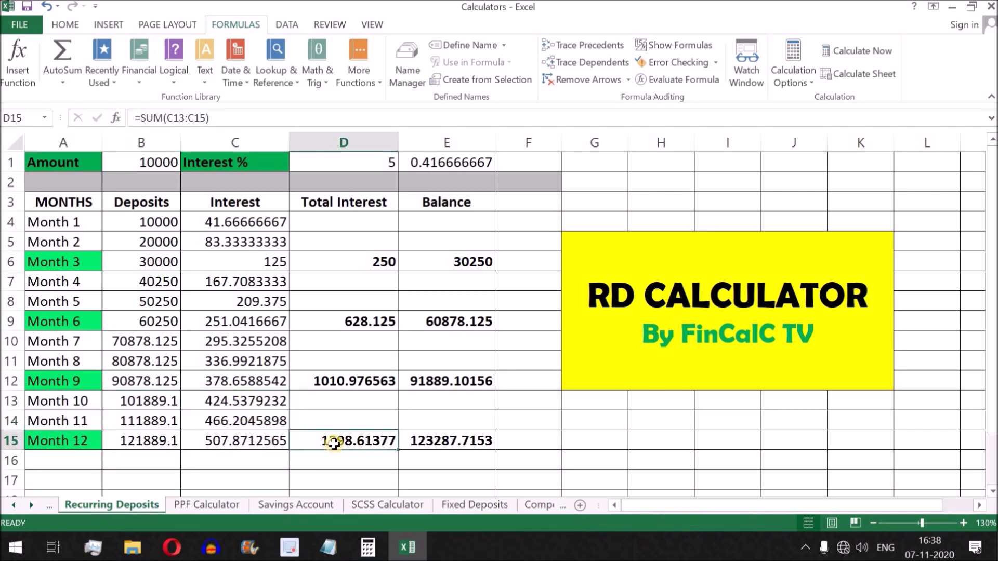
Fill the Month 12 balance cell E15 with the standard green color
{"action": "left_click", "coordinate": [437, 445]}
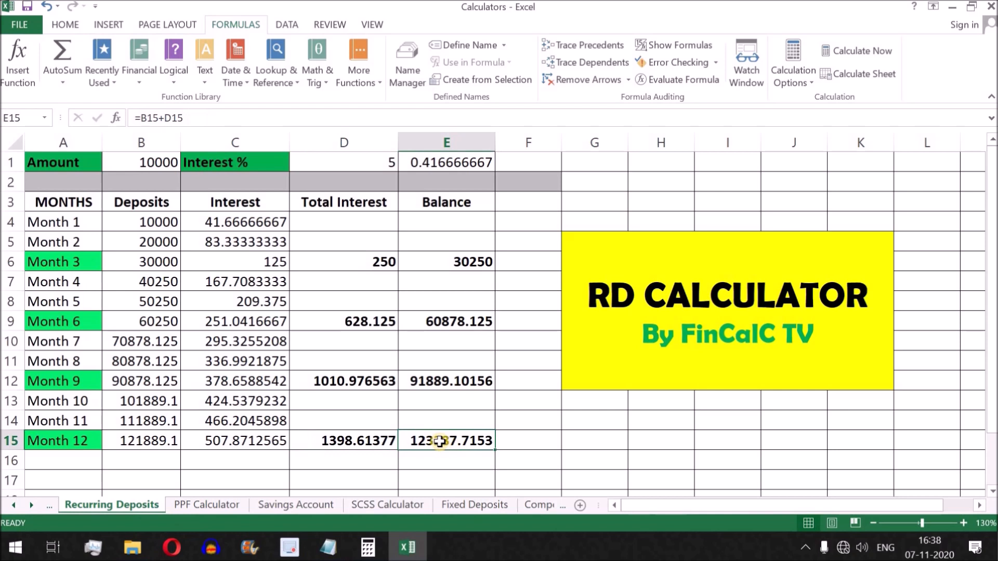
{"action": "left_click", "coordinate": [65, 24]}
{"action": "left_click", "coordinate": [220, 74]}
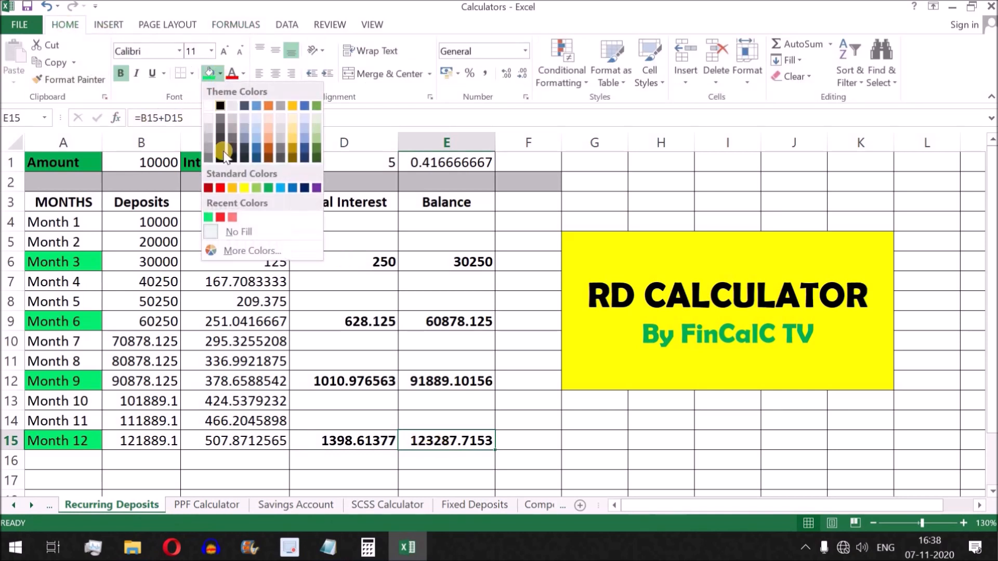
{"action": "left_click", "coordinate": [268, 188]}
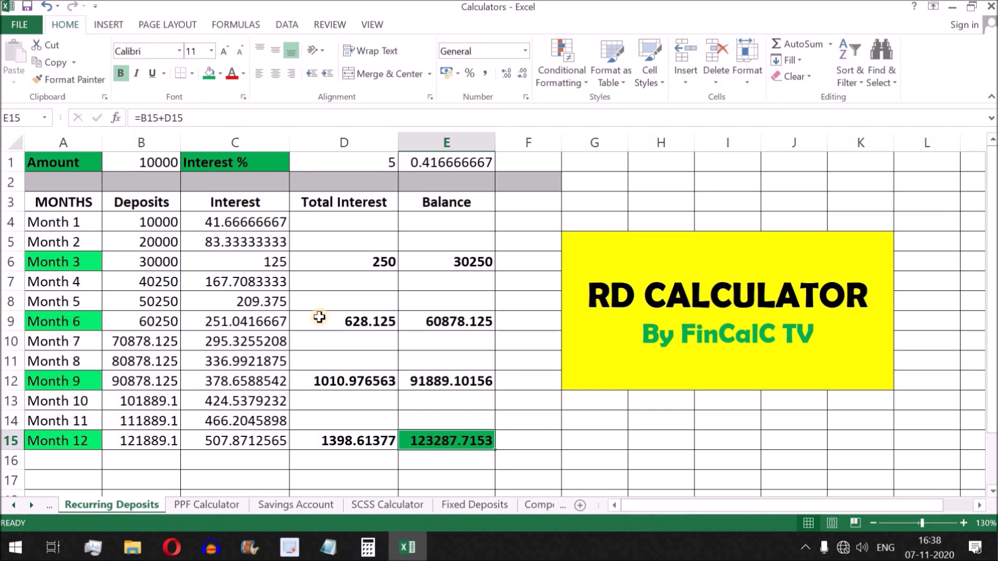
{"action": "left_click", "coordinate": [161, 163]}
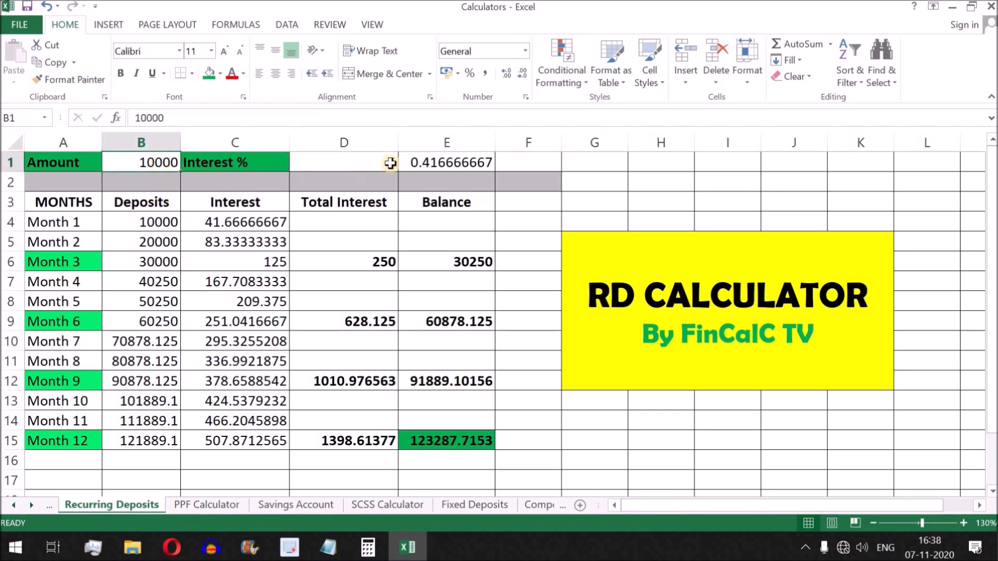
{"action": "left_click", "coordinate": [390, 163]}
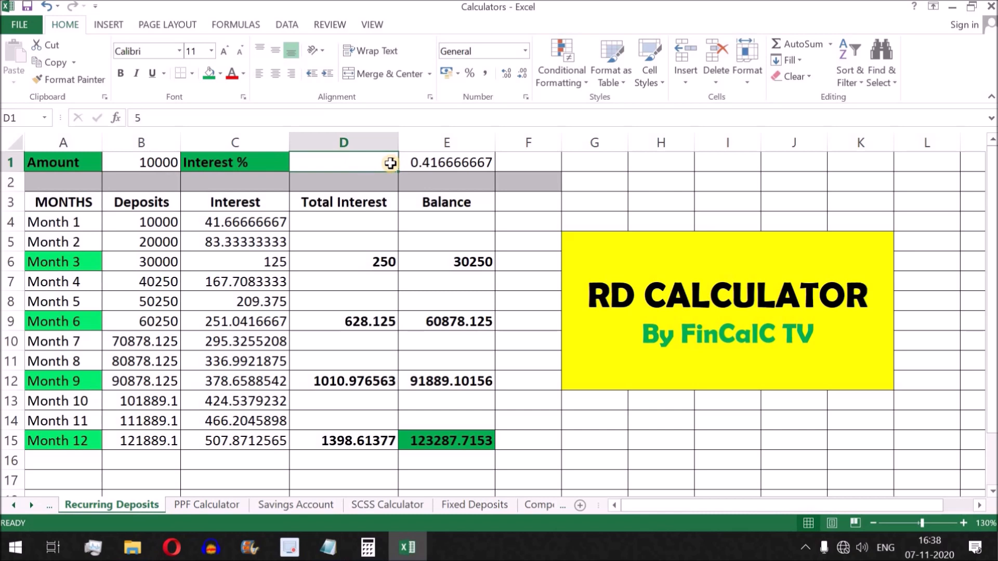
Total the Total Interest column with AutoSum in cell D16, below the Month 12 row, giving =SUM(D15,D12,D9,D6)
{"action": "left_click_drag", "start_coordinate": [350, 221], "coordinate": [362, 446]}
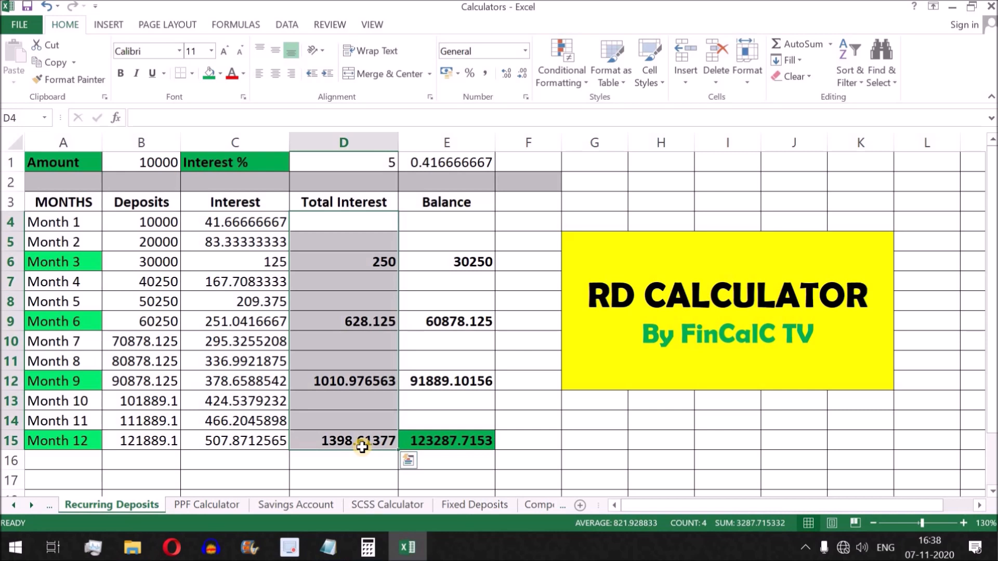
{"action": "left_click", "coordinate": [360, 224]}
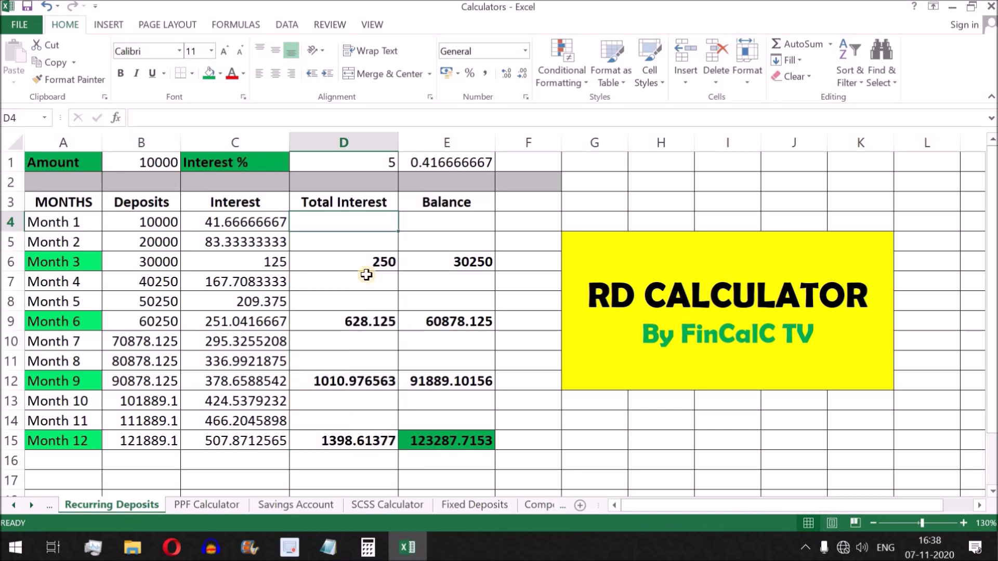
{"action": "left_click_drag", "start_coordinate": [359, 222], "coordinate": [322, 461]}
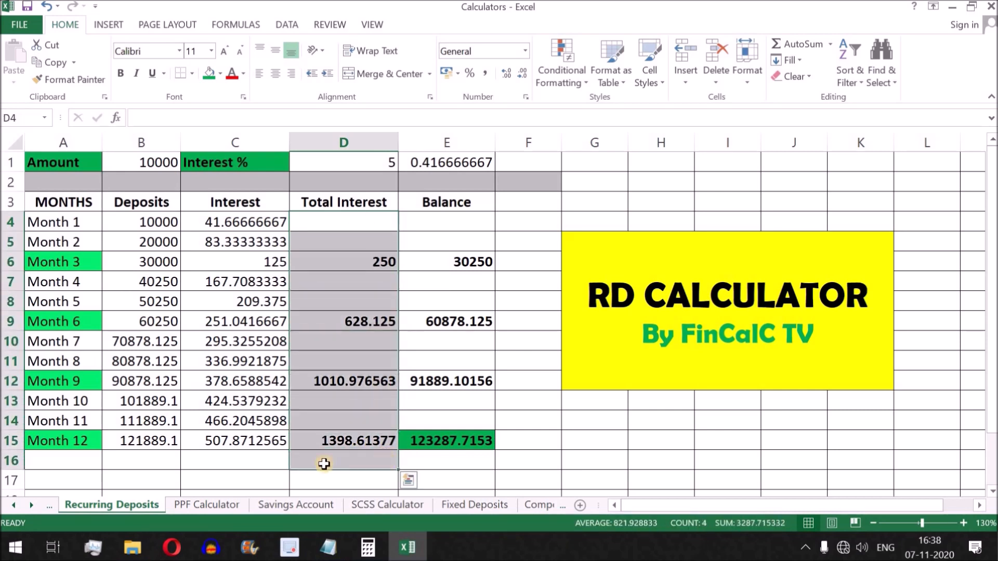
{"action": "left_click", "coordinate": [235, 24]}
{"action": "left_click", "coordinate": [67, 51]}
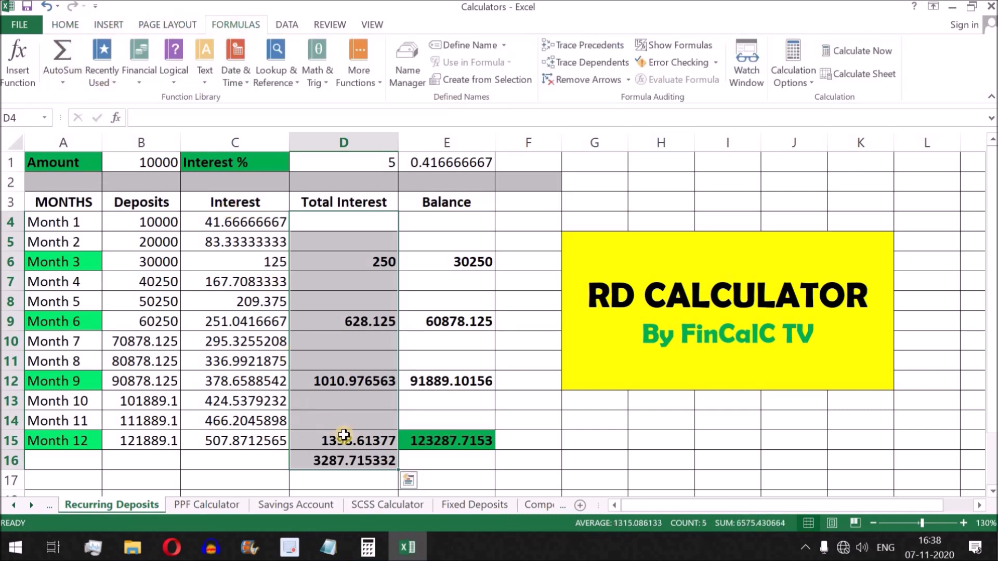
{"action": "left_click", "coordinate": [338, 460]}
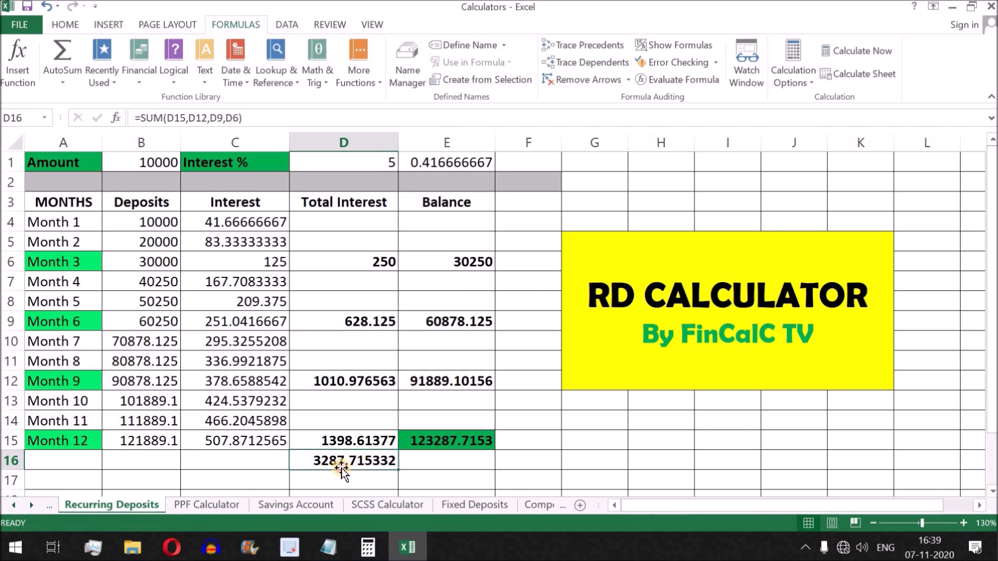
Review the recurring deposit calculator's amount, interest rate, list of months and the Month 4 to Month 6 rows
{"action": "left_click", "coordinate": [164, 167]}
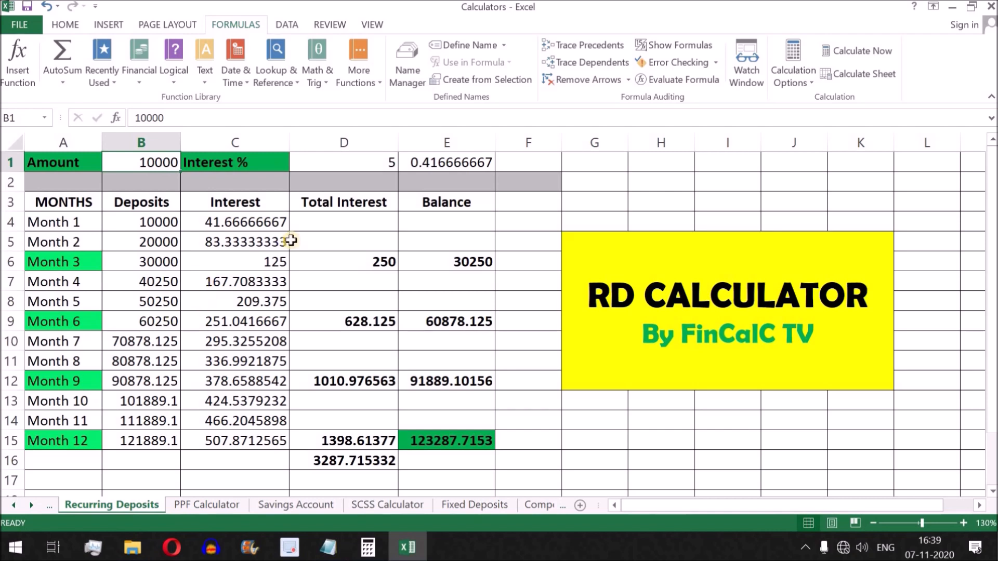
{"action": "left_click", "coordinate": [385, 158]}
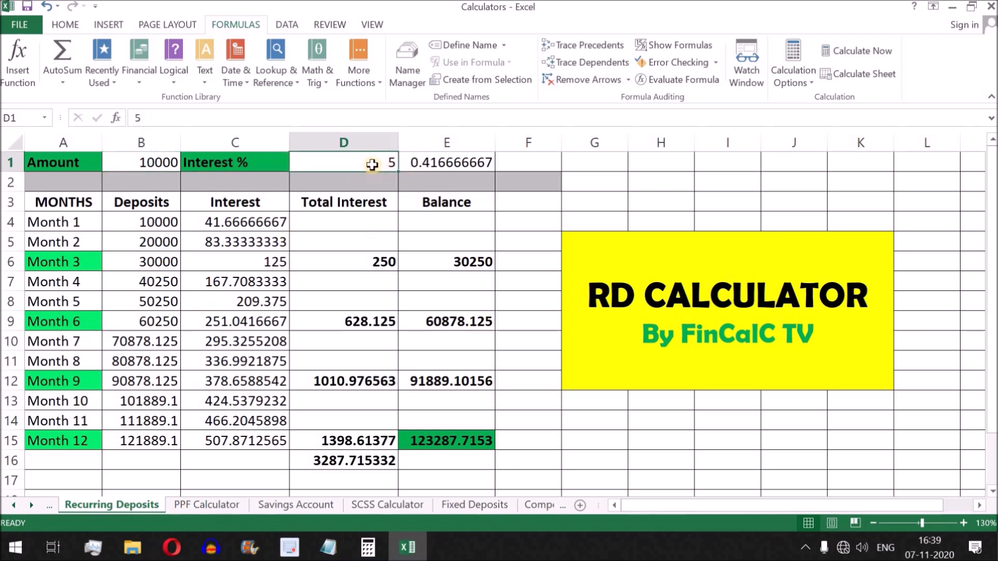
{"action": "left_click_drag", "start_coordinate": [63, 223], "coordinate": [70, 443]}
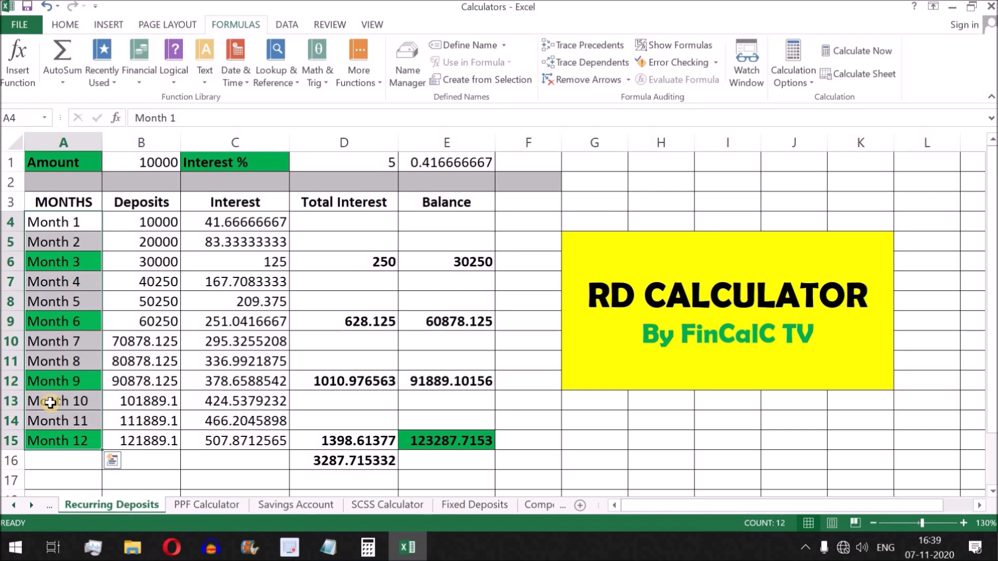
{"action": "left_click", "coordinate": [158, 281]}
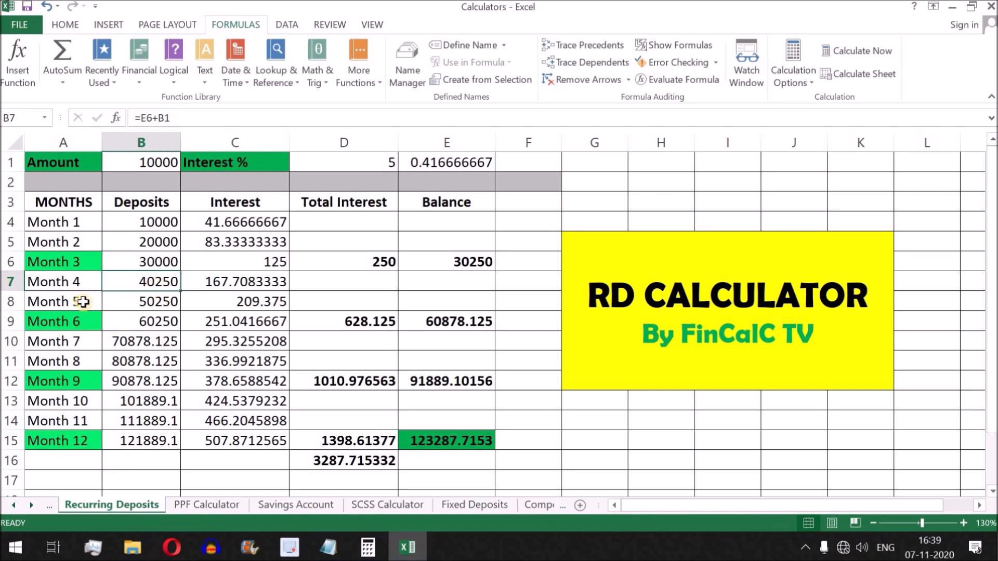
{"action": "left_click_drag", "start_coordinate": [80, 281], "coordinate": [383, 319]}
{"action": "left_click", "coordinate": [388, 159]}
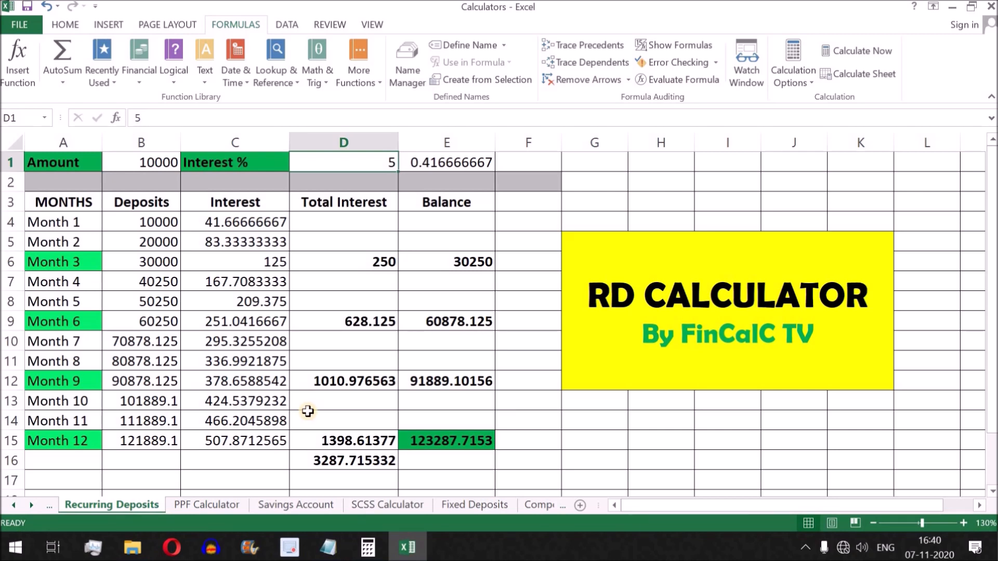
Examine the PPF Calculator, Savings Account, SCSS Calculator and Fixed Deposits sheets, then return to the Recurring Deposits sheet
{"action": "left_click", "coordinate": [213, 507]}
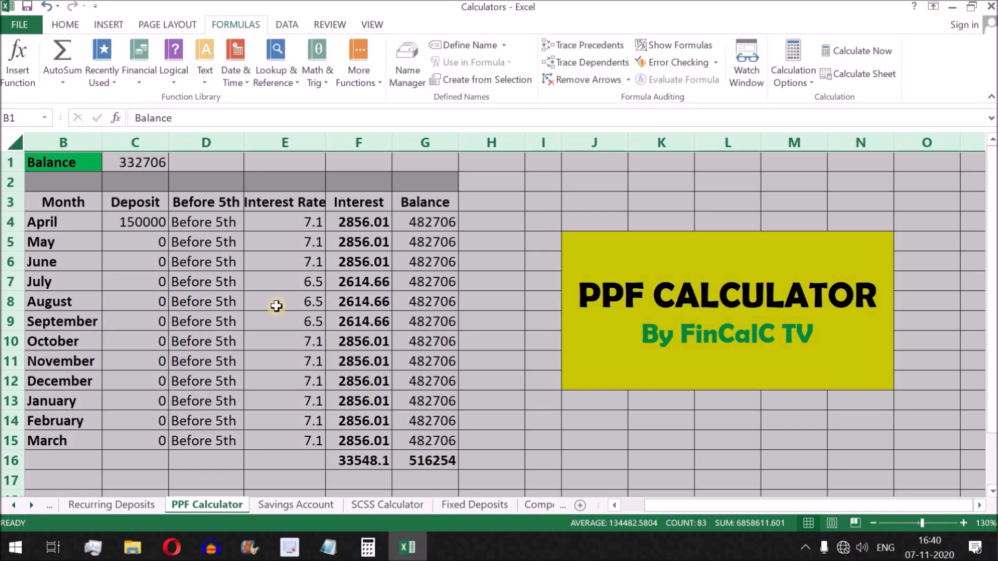
{"action": "left_click", "coordinate": [363, 224]}
{"action": "left_click_drag", "start_coordinate": [365, 223], "coordinate": [369, 440]}
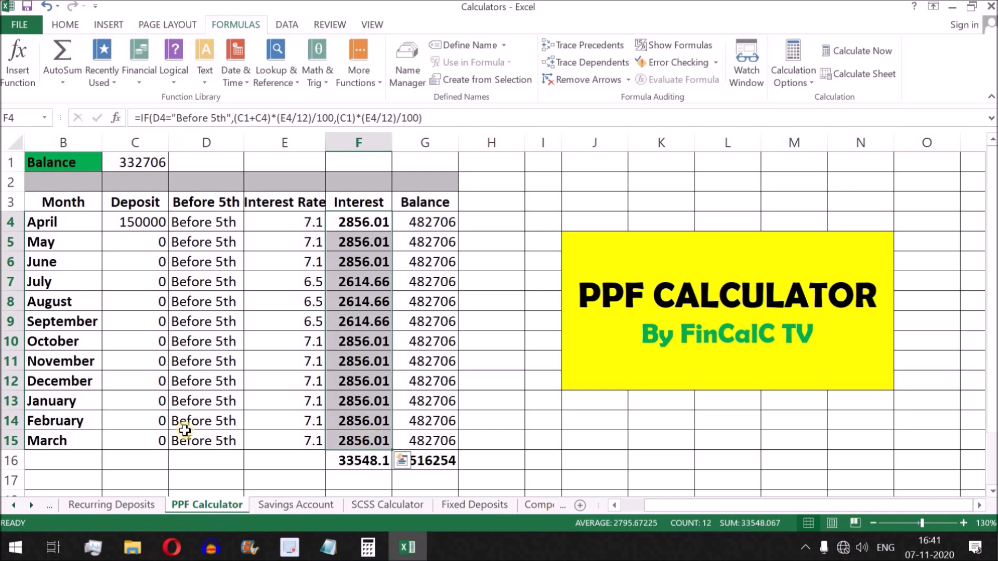
{"action": "left_click", "coordinate": [67, 443]}
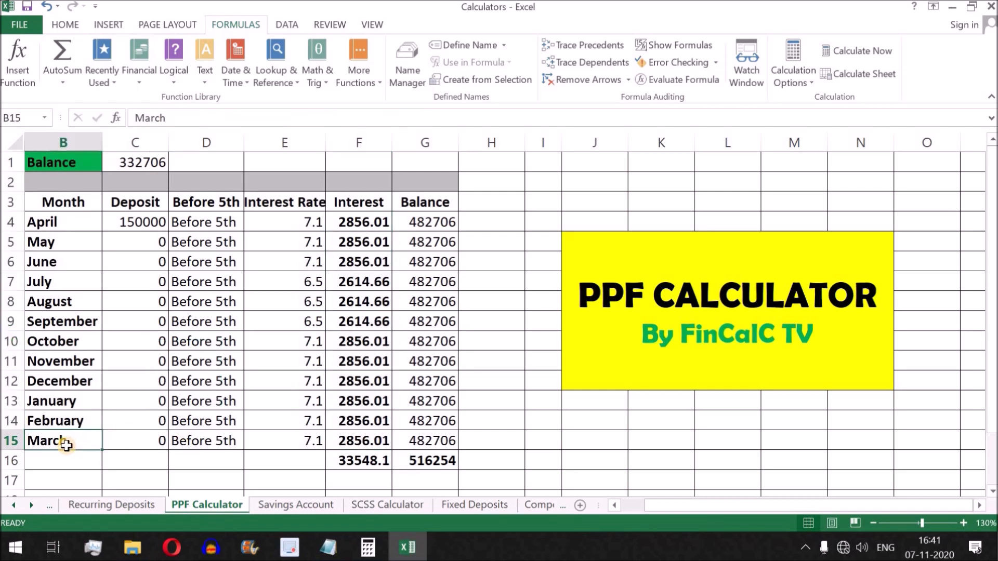
{"action": "left_click", "coordinate": [289, 505]}
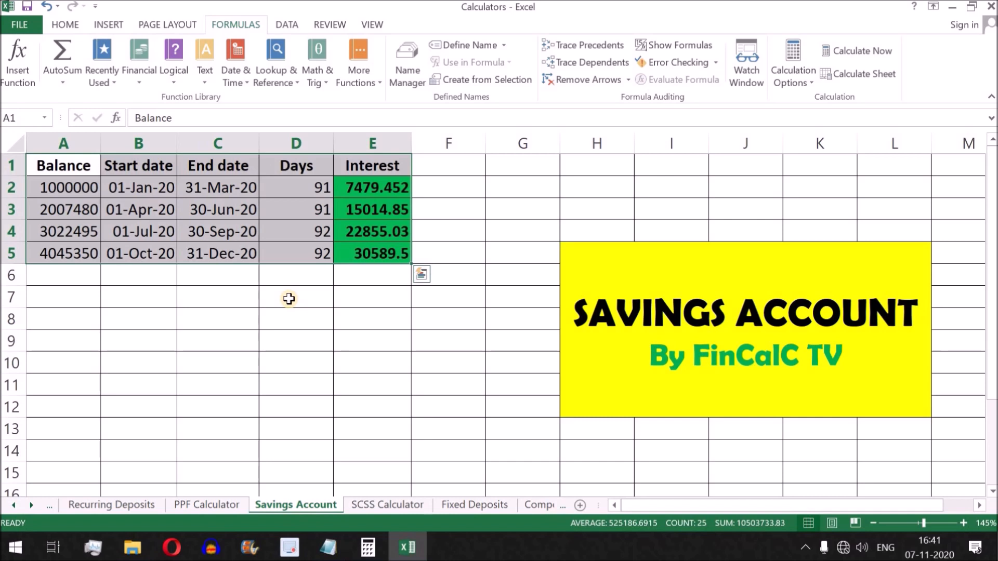
{"action": "left_click", "coordinate": [384, 505]}
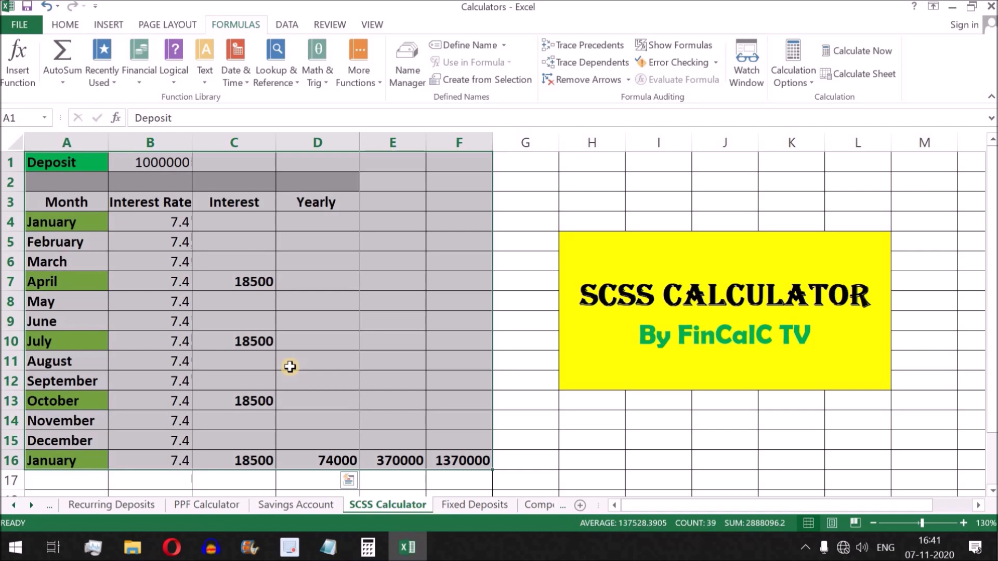
{"action": "left_click", "coordinate": [172, 299]}
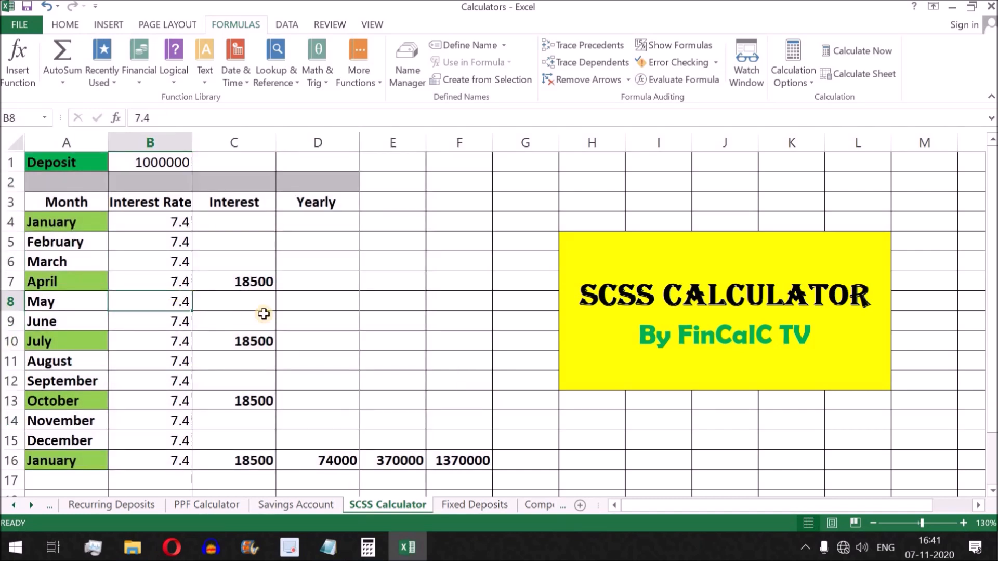
{"action": "left_click", "coordinate": [467, 506]}
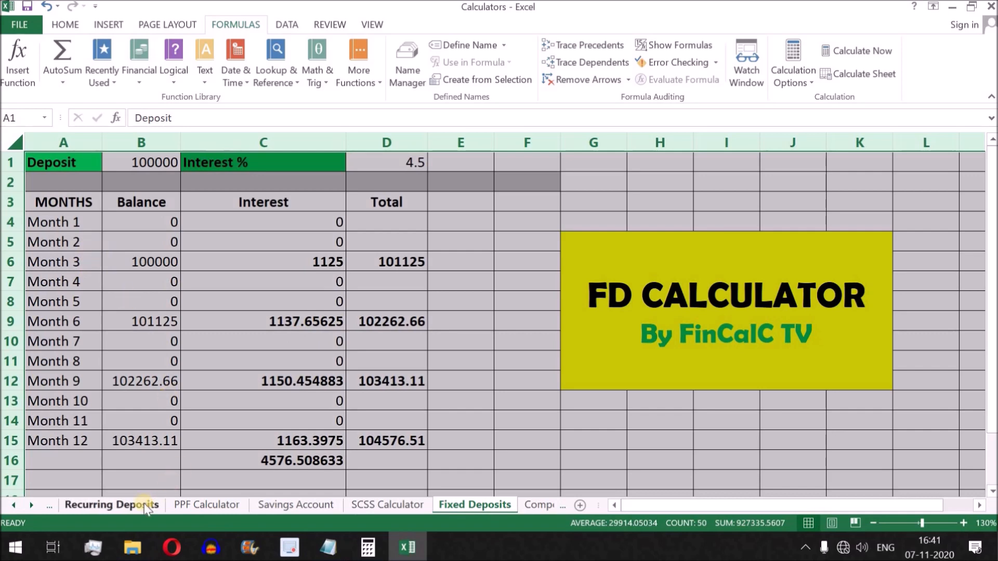
{"action": "left_click", "coordinate": [120, 504]}
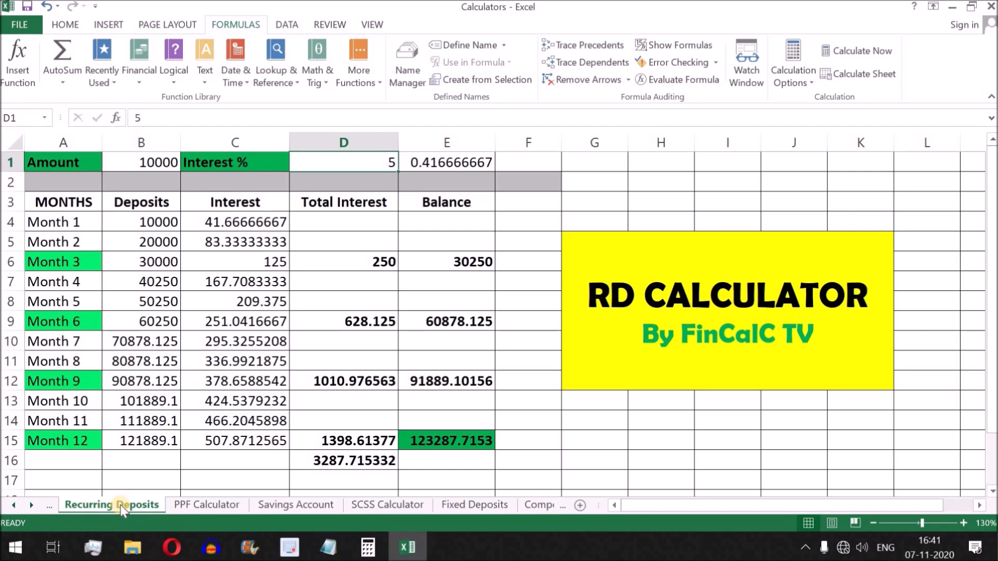